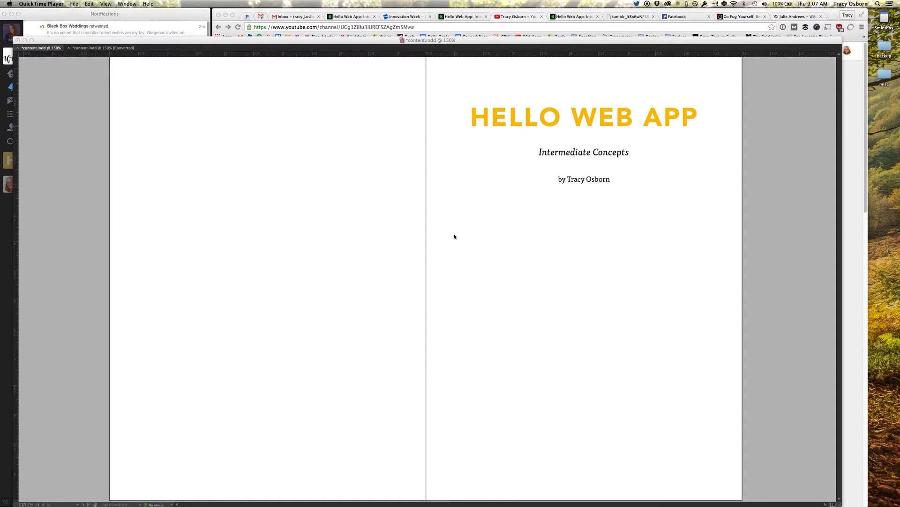
Toggle overprint preview on and off in the InDesign layout while scrolling the page.
click(464, 246)
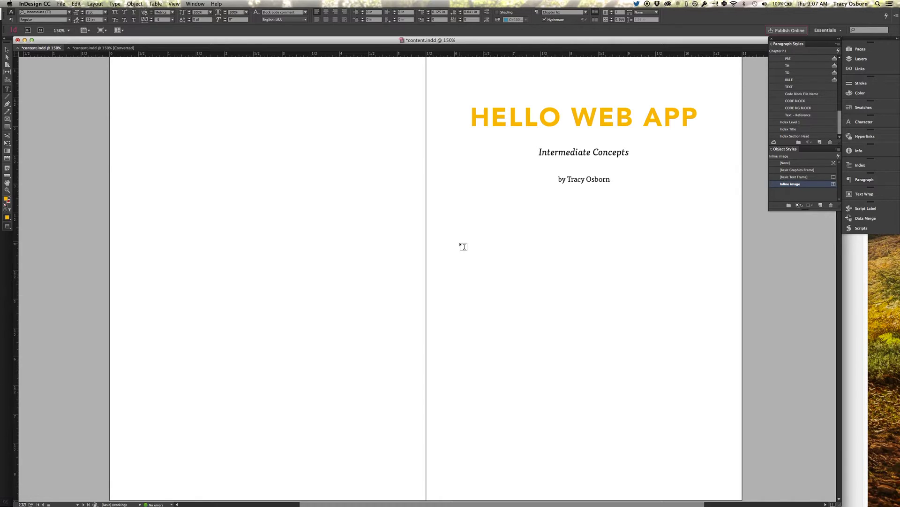
scroll(489, 296, up, 3)
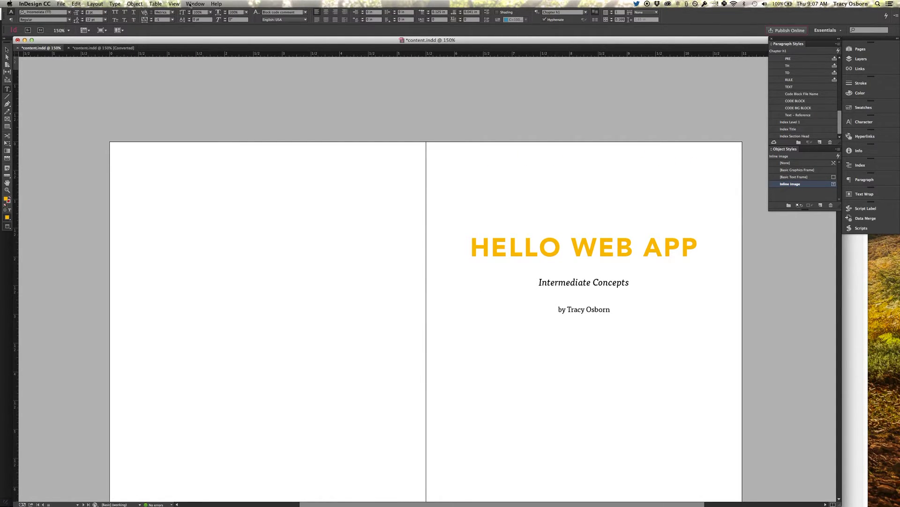
click(175, 5)
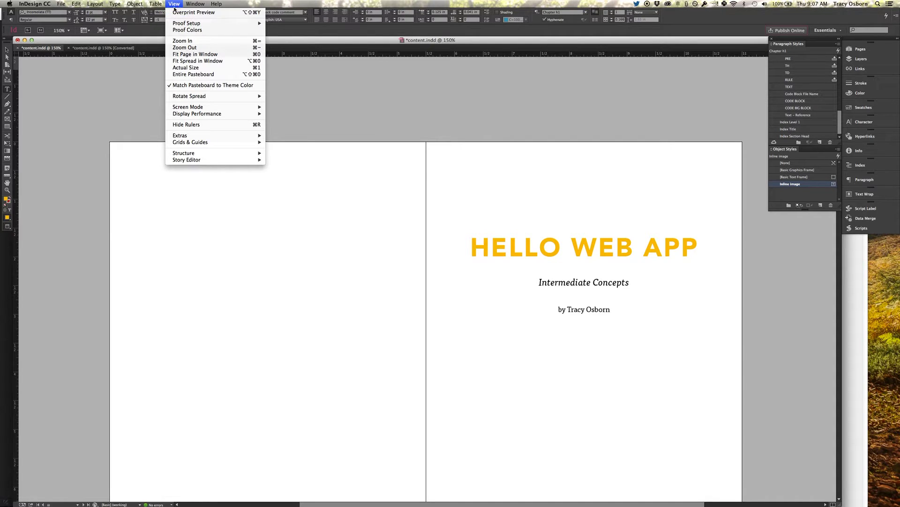
click(177, 12)
click(174, 5)
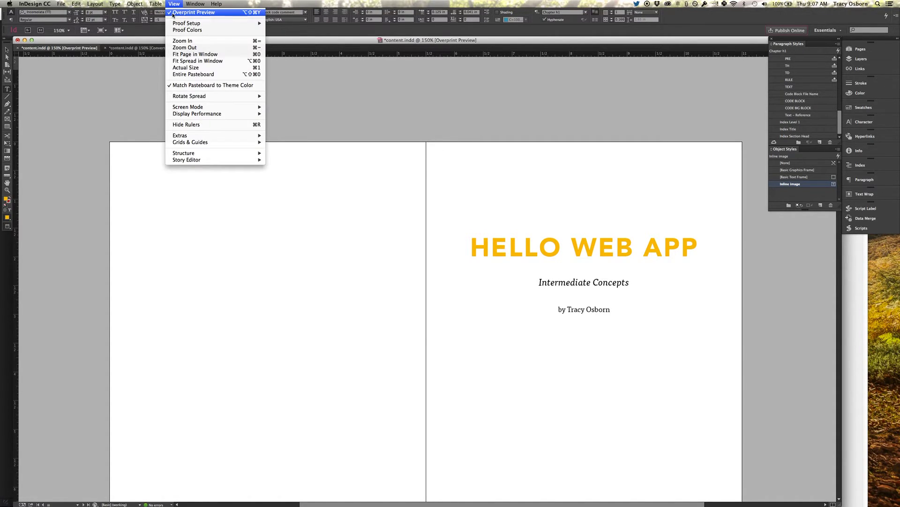
click(172, 13)
scroll(644, 306, down, 10)
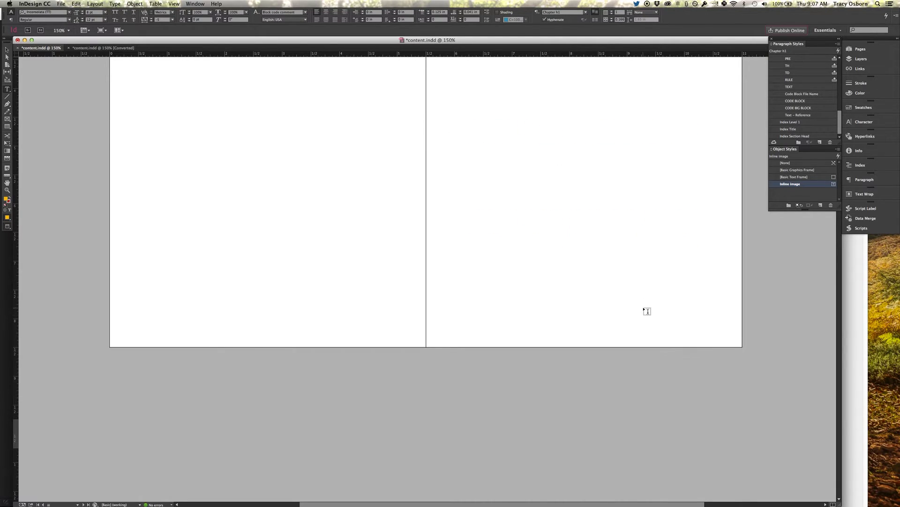
scroll(647, 311, up, 3)
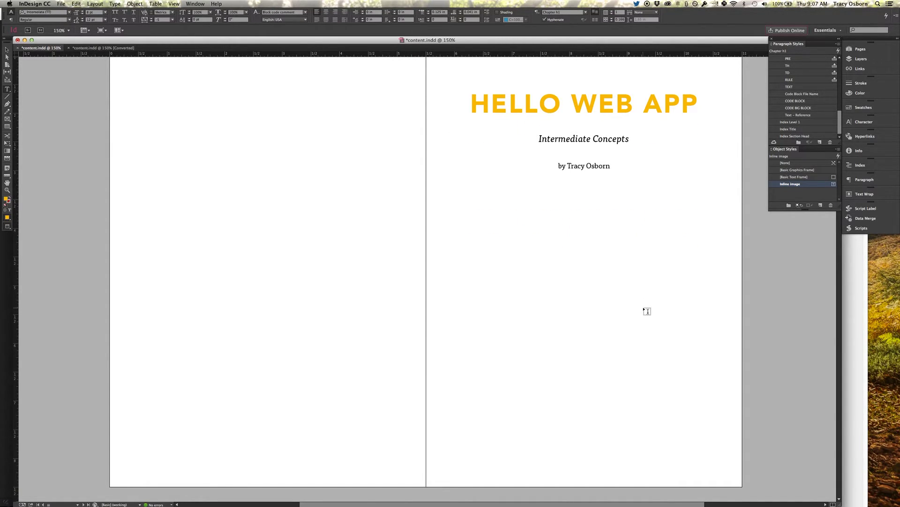
scroll(647, 311, down, 5)
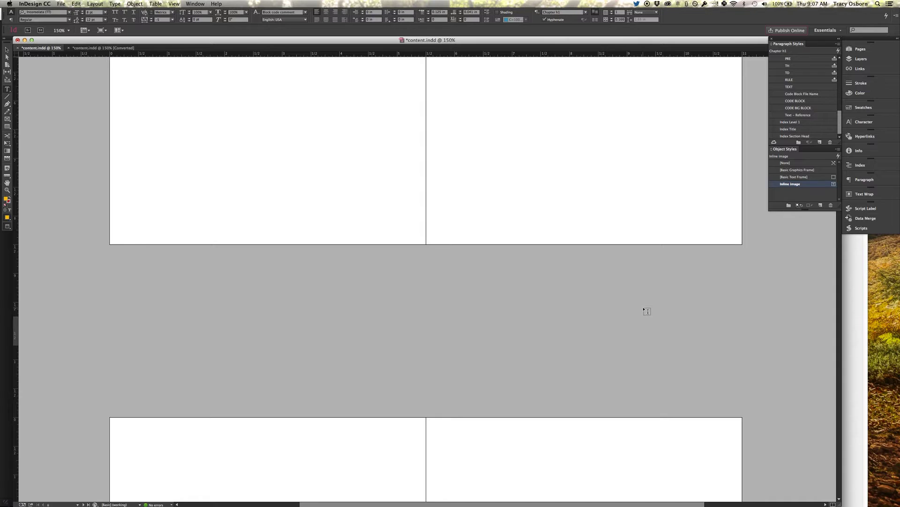
scroll(647, 311, up, 5)
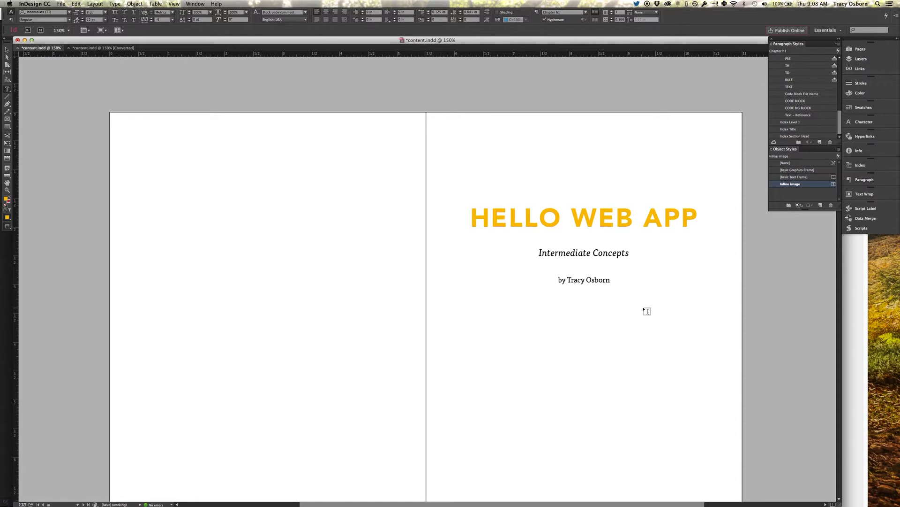
scroll(444, 232, down, 1)
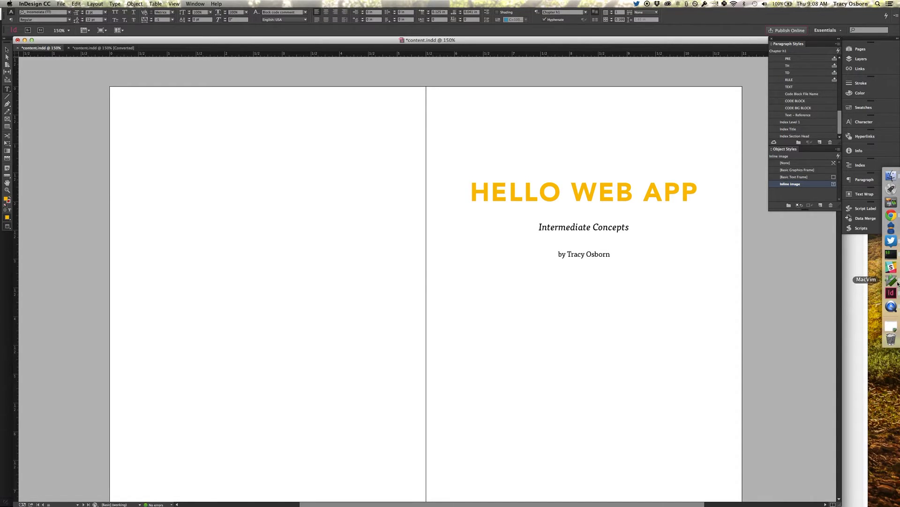
Go to the editor desktop, reload the changed reading-source.md and move its window aside.
click(891, 293)
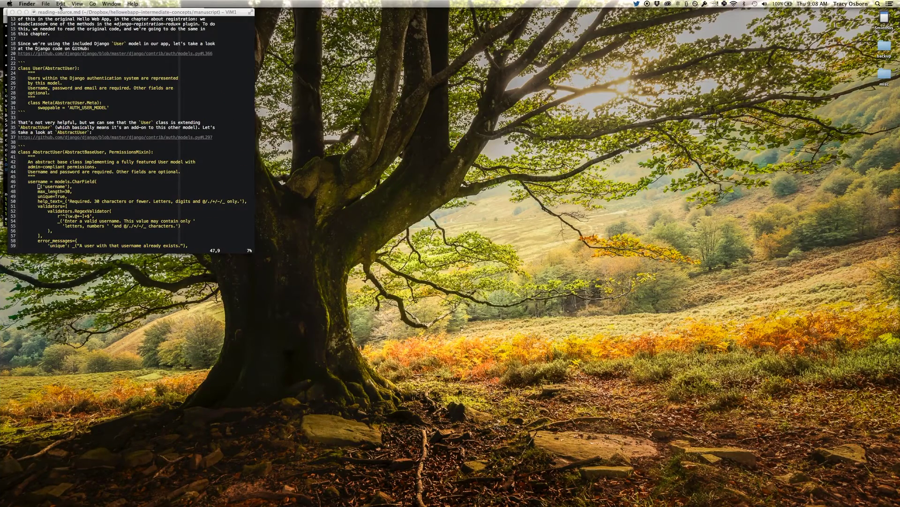
click(250, 252)
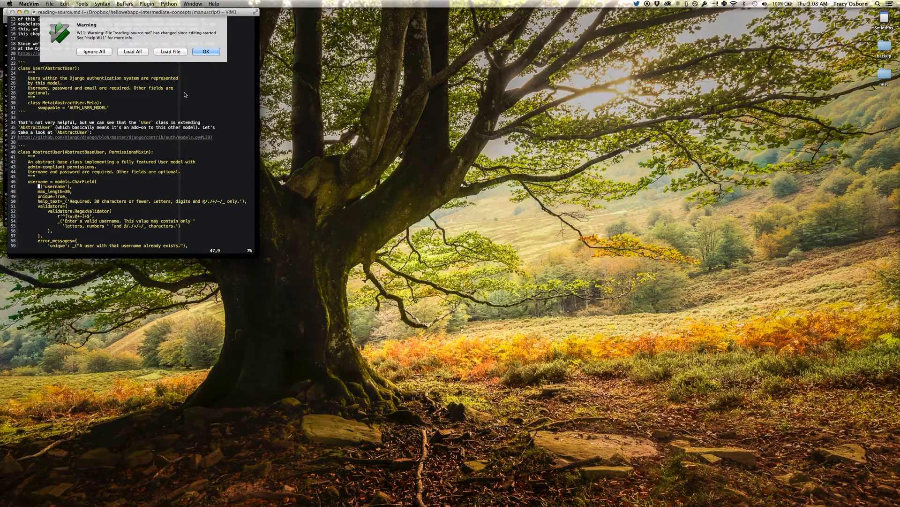
key(Return)
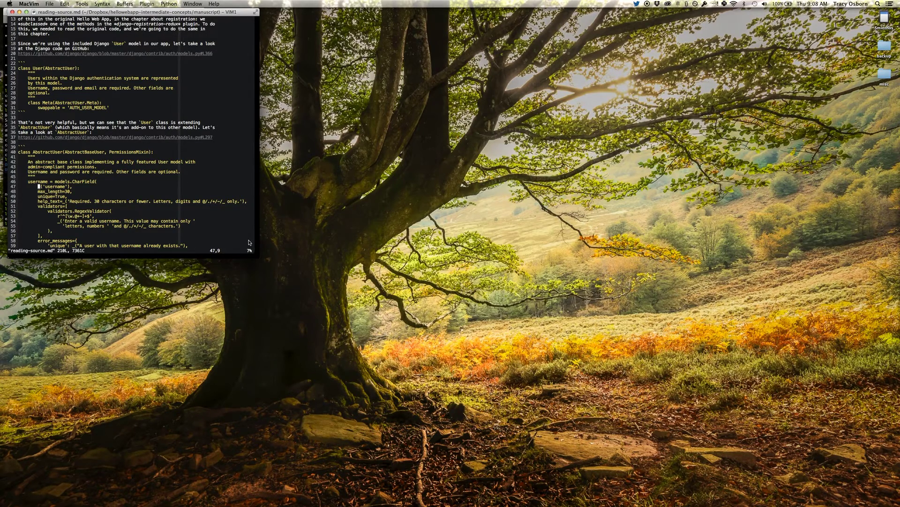
click(171, 196)
drag(65, 13, 380, 61)
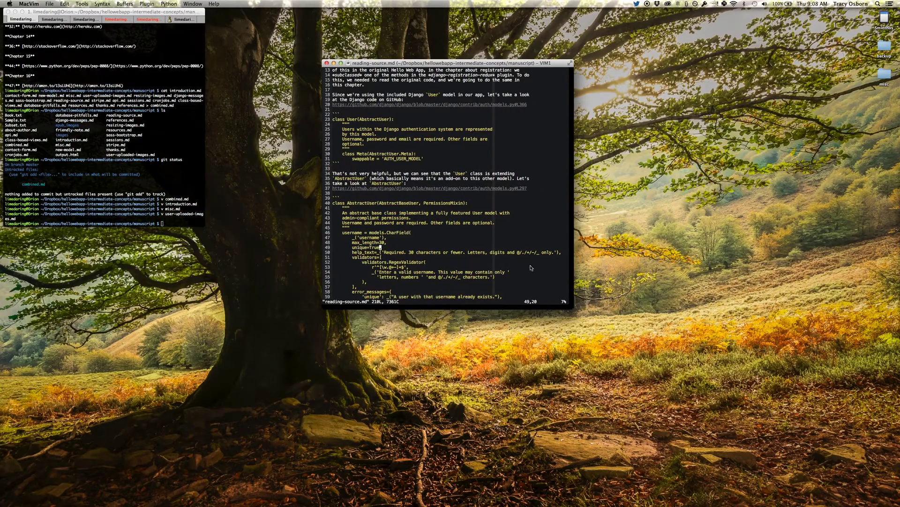
Enlarge the MacVim font twice with Cmd+= and scroll to the chapter's end.
key(super+equal)
key(super+equal)
key(super+equal)
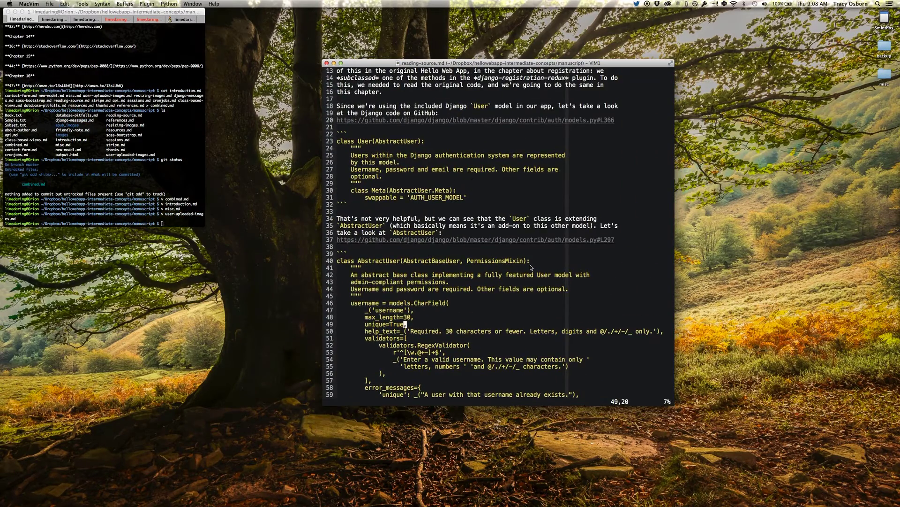
scroll(617, 282, up, 4)
key(super+equal)
key(super+equal)
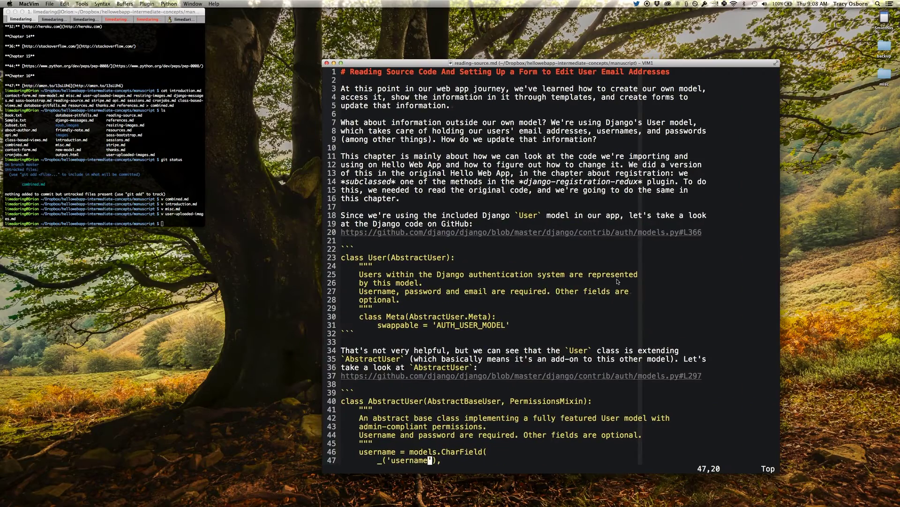
scroll(642, 290, down, 20)
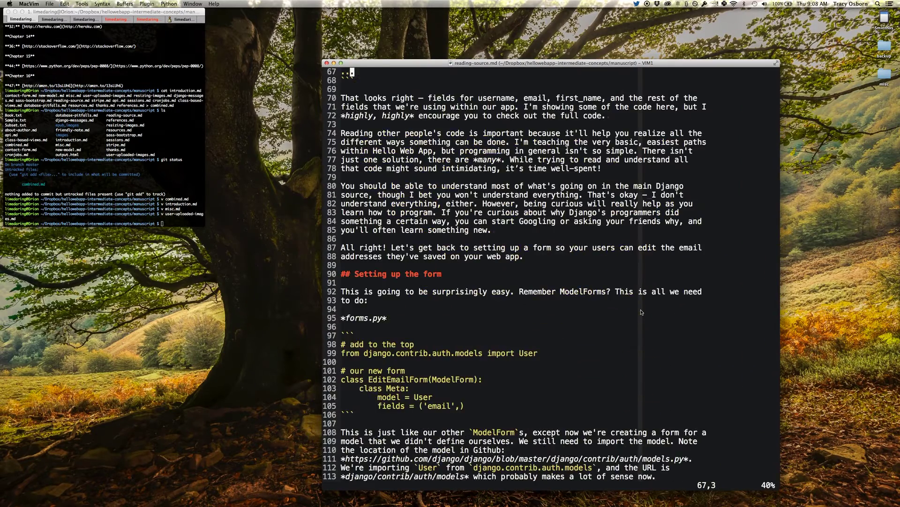
scroll(641, 312, down, 20)
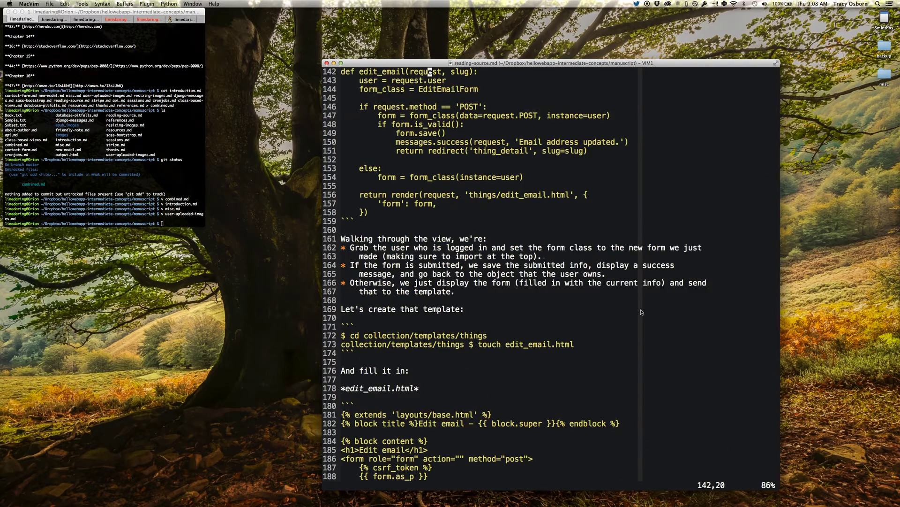
Scroll back up through reading-source.md, then switch Spaces back to the InDesign layout.
scroll(641, 312, down, 9)
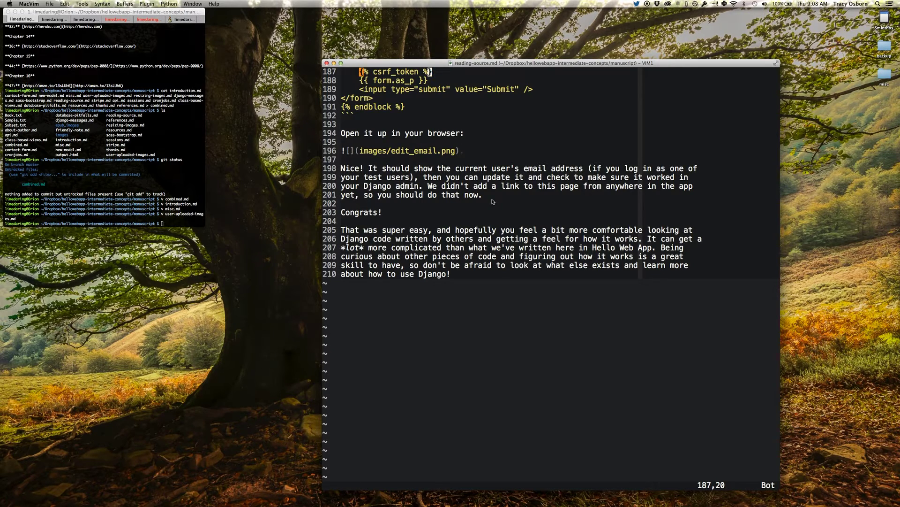
scroll(493, 202, up, 15)
scroll(490, 207, up, 6)
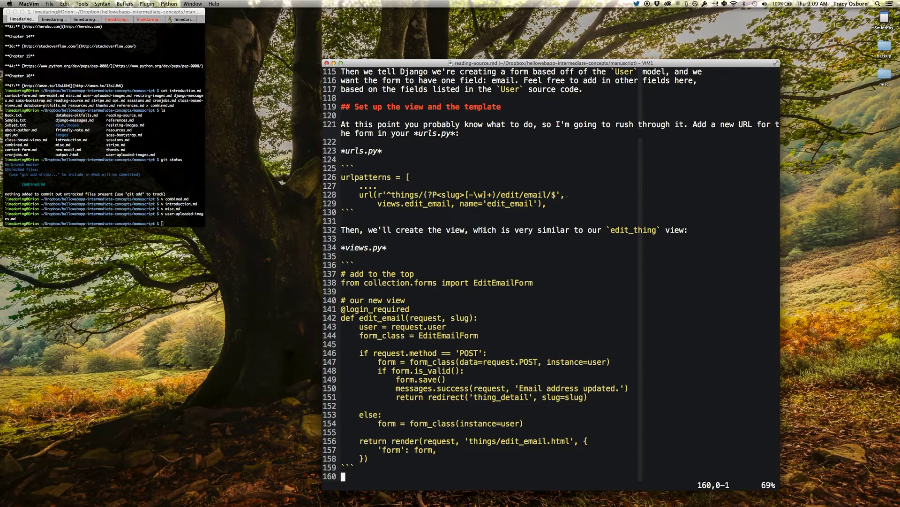
key(ctrl+Left)
key(ctrl+Left)
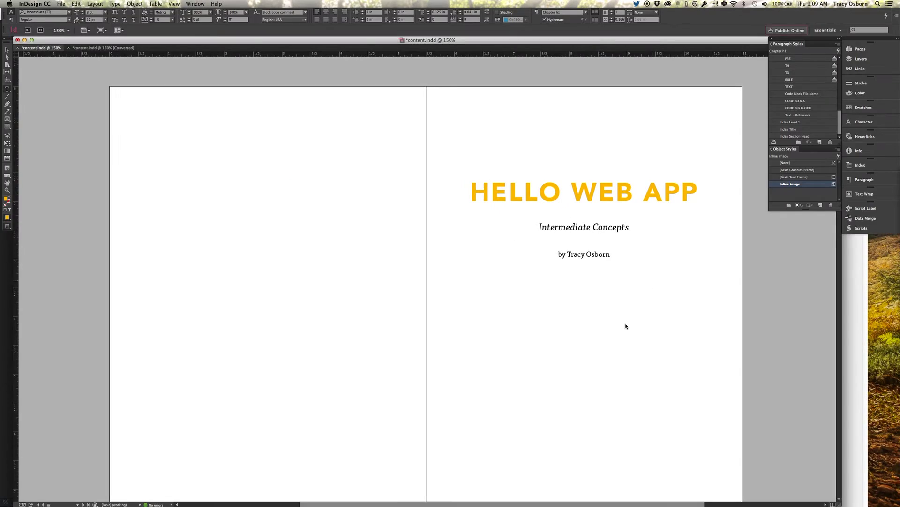
Scroll down to the INTRODUCTION page opening 'Welcome to Hello Web App, the redux!'.
scroll(573, 332, down, 10)
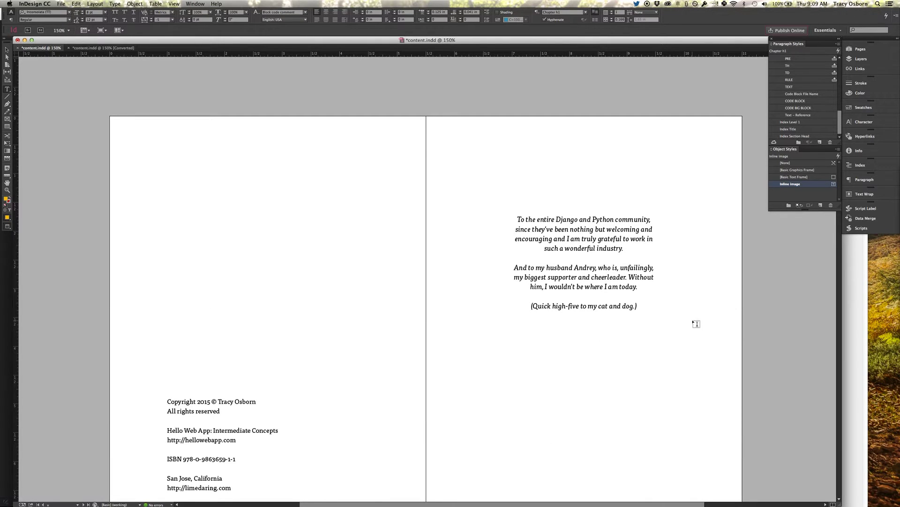
scroll(616, 309, up, 2)
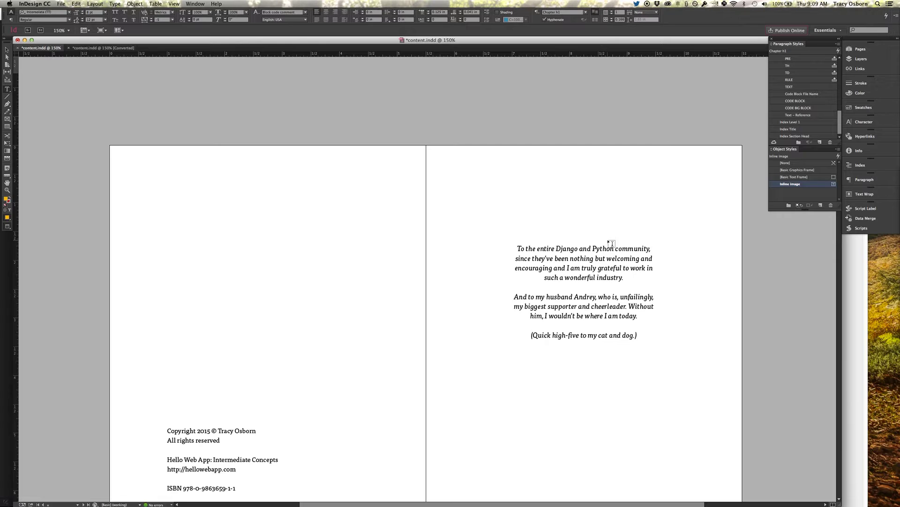
scroll(610, 244, down, 7)
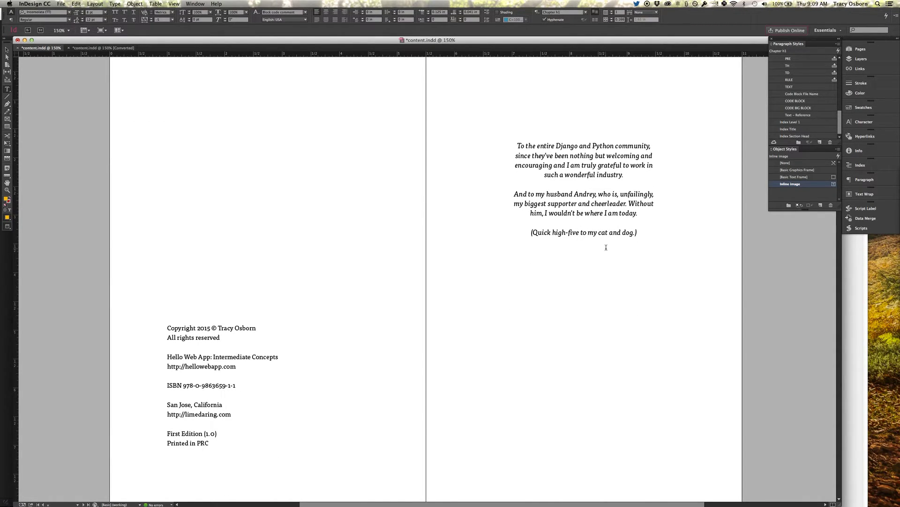
scroll(606, 247, down, 8)
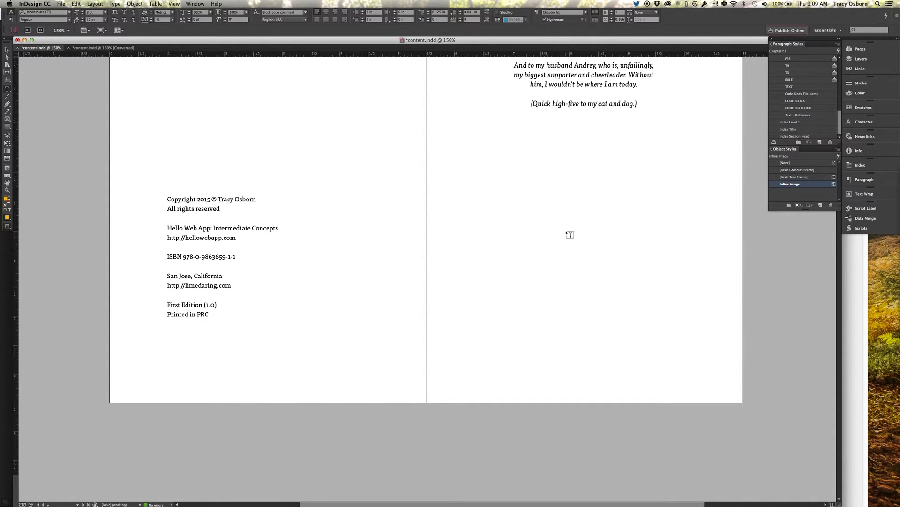
scroll(567, 241, up, 20)
scroll(591, 281, down, 15)
scroll(635, 342, down, 2)
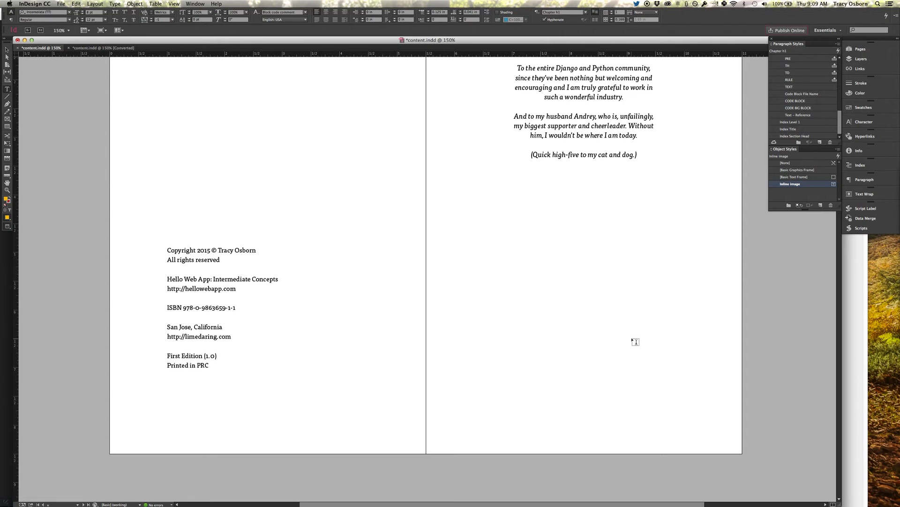
scroll(635, 342, down, 16)
scroll(635, 341, down, 6)
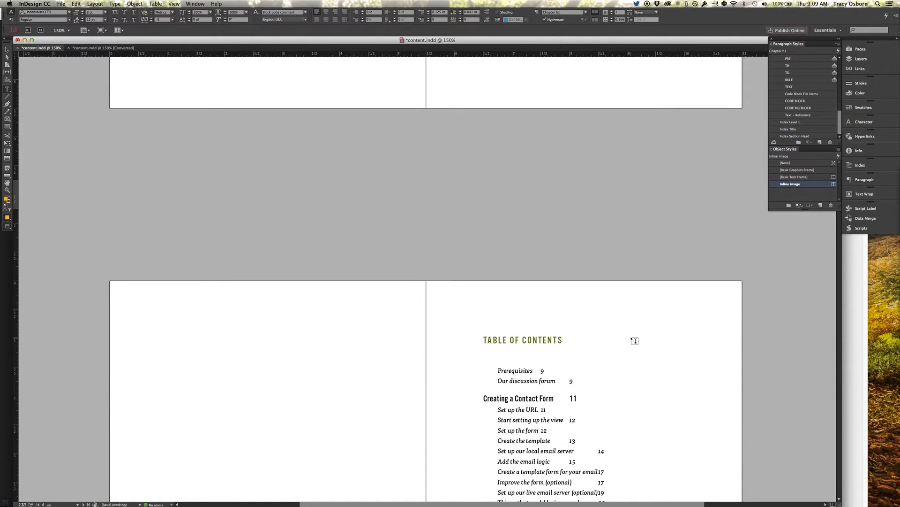
scroll(635, 340, down, 20)
scroll(636, 340, down, 20)
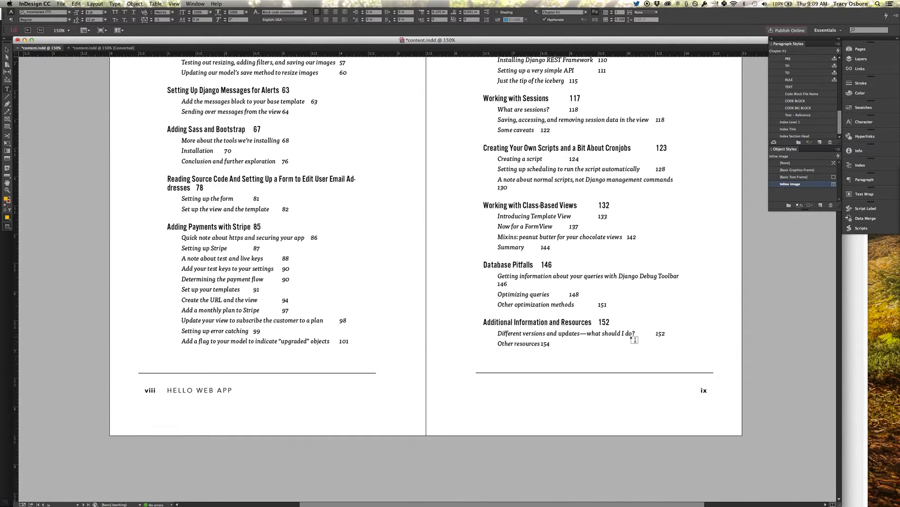
Scroll past the Introduction and Chapter 1 opener to pages 6–7, 'Start setting up the view'.
scroll(634, 339, down, 9)
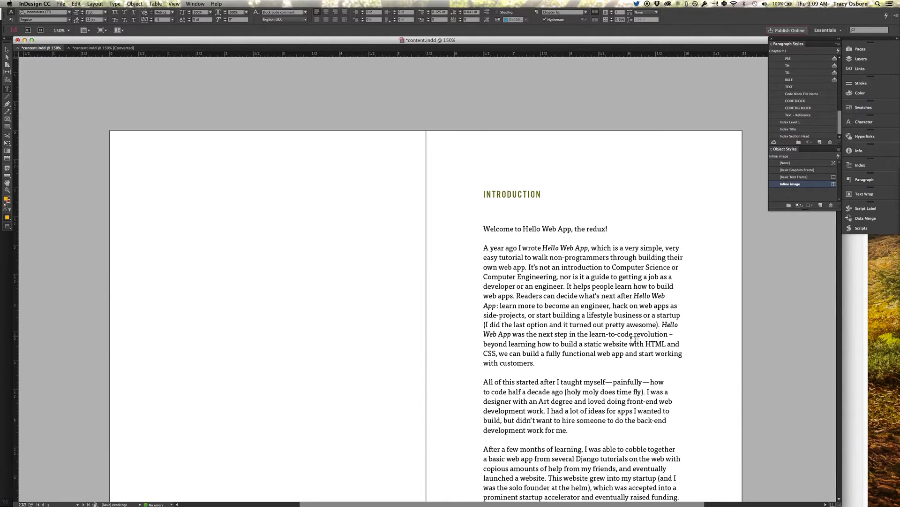
scroll(631, 334, down, 9)
scroll(603, 358, down, 20)
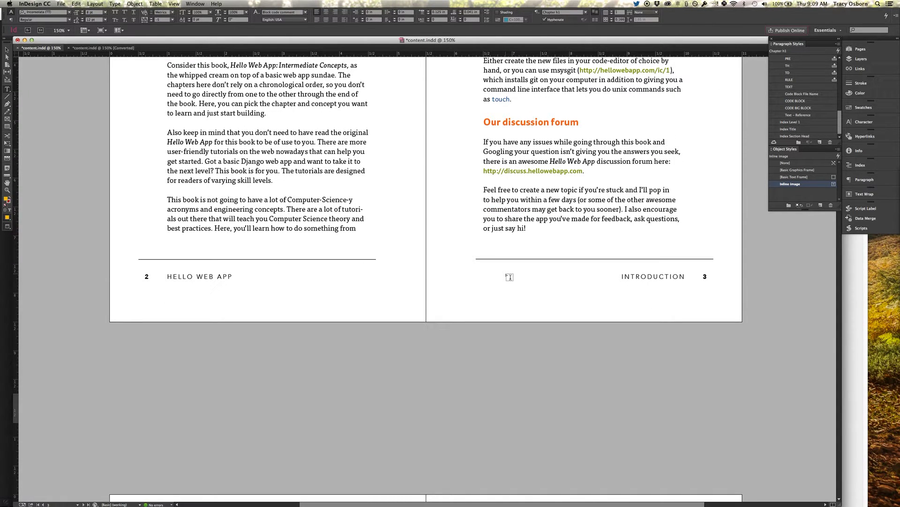
scroll(510, 276, up, 2)
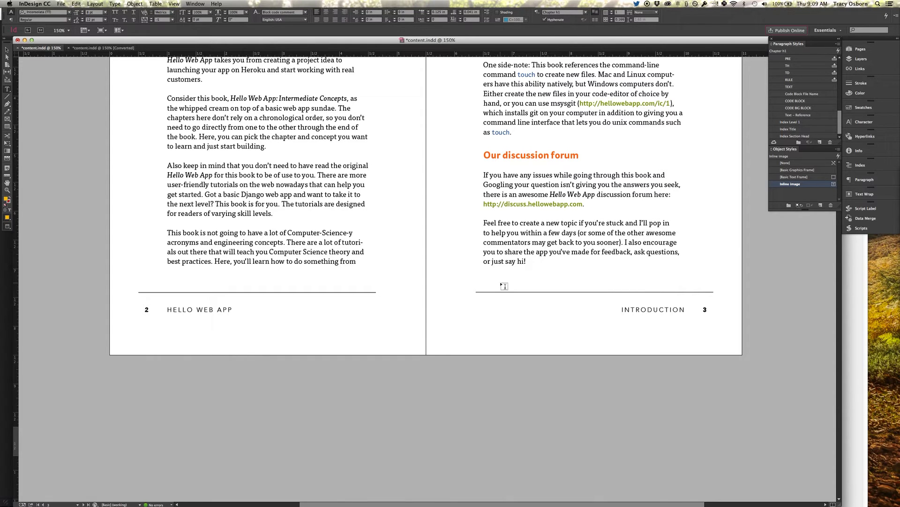
scroll(505, 286, up, 5)
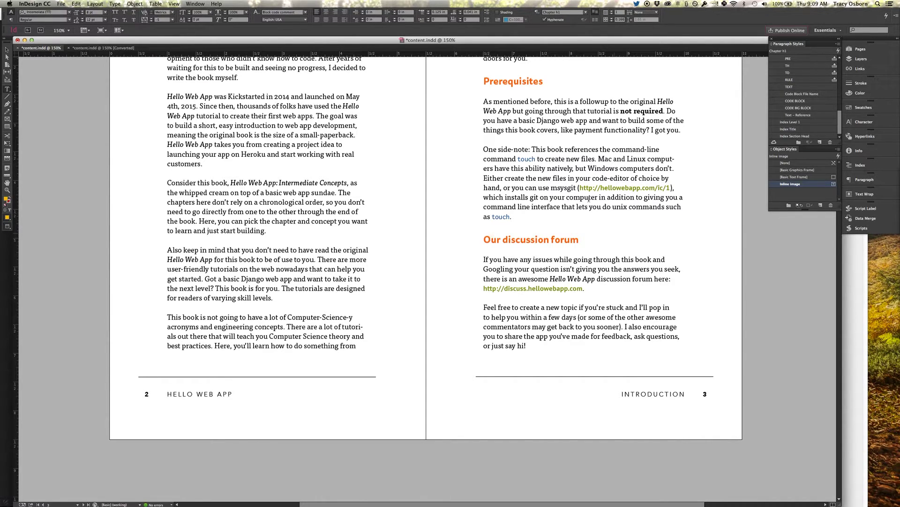
scroll(546, 298, down, 15)
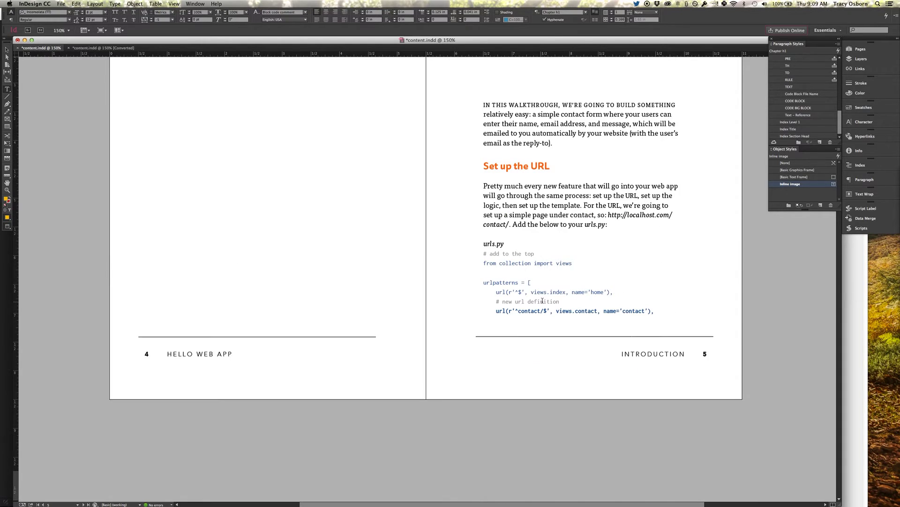
scroll(542, 301, up, 4)
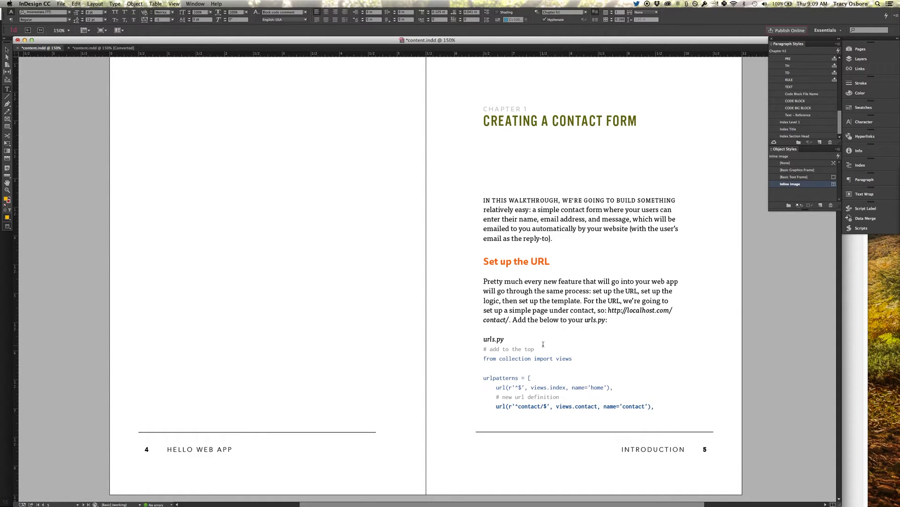
scroll(544, 344, down, 3)
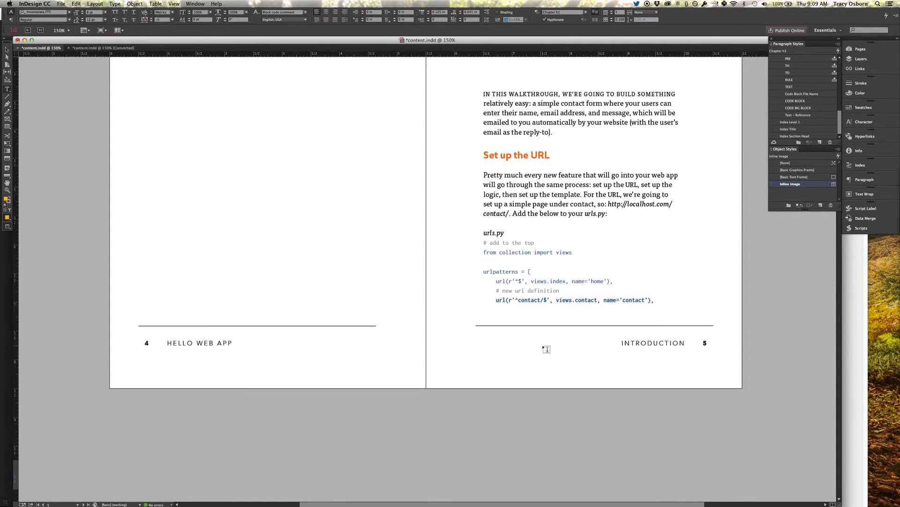
scroll(544, 348, down, 10)
scroll(475, 360, down, 5)
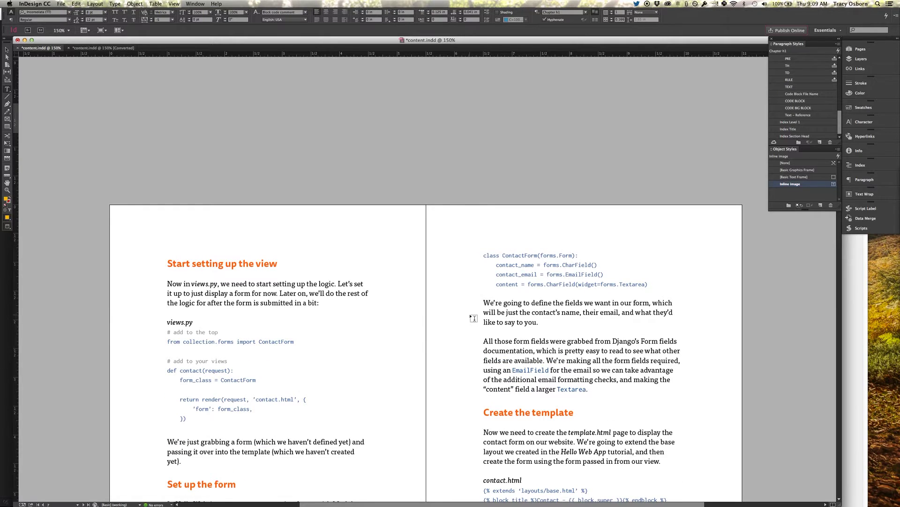
scroll(484, 335, down, 7)
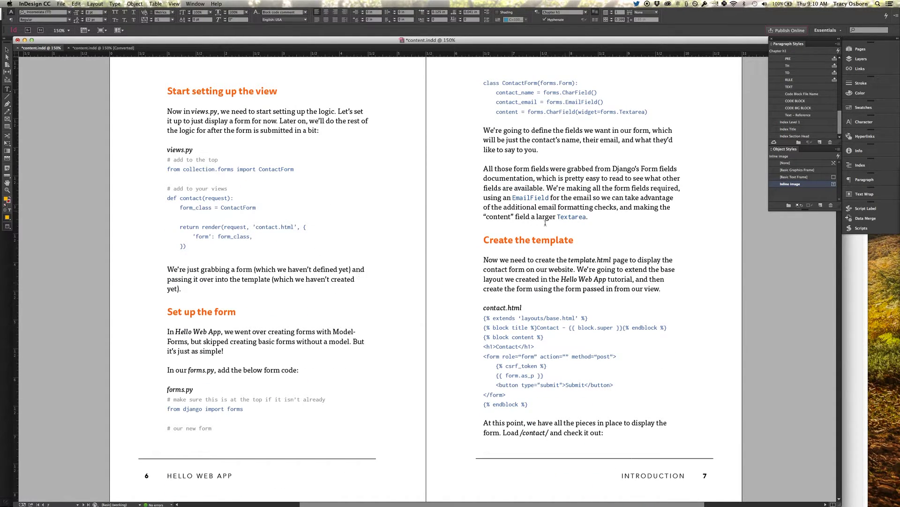
drag(601, 188, 588, 216)
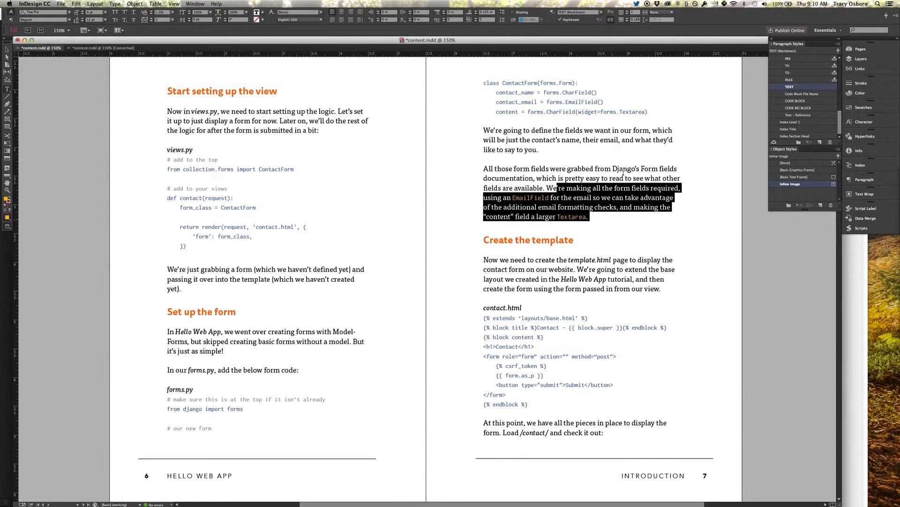
shift+click(557, 188)
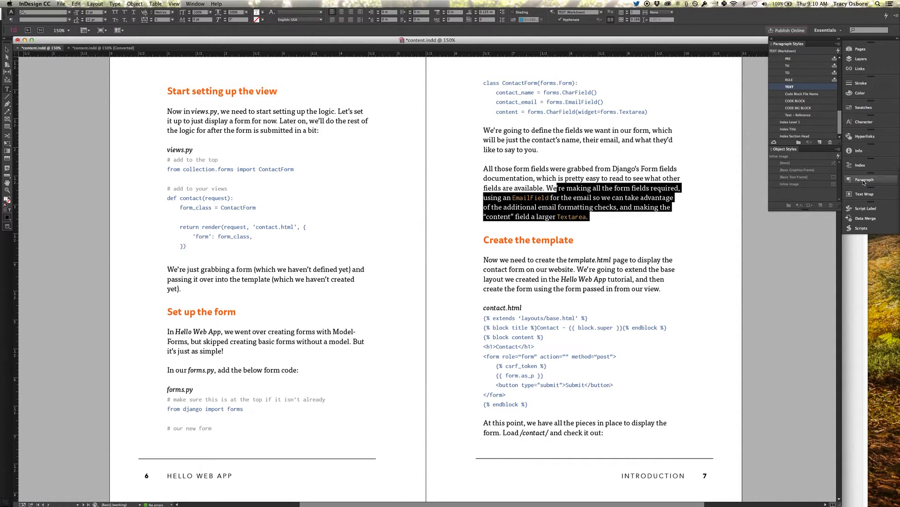
scroll(839, 123, up, 8)
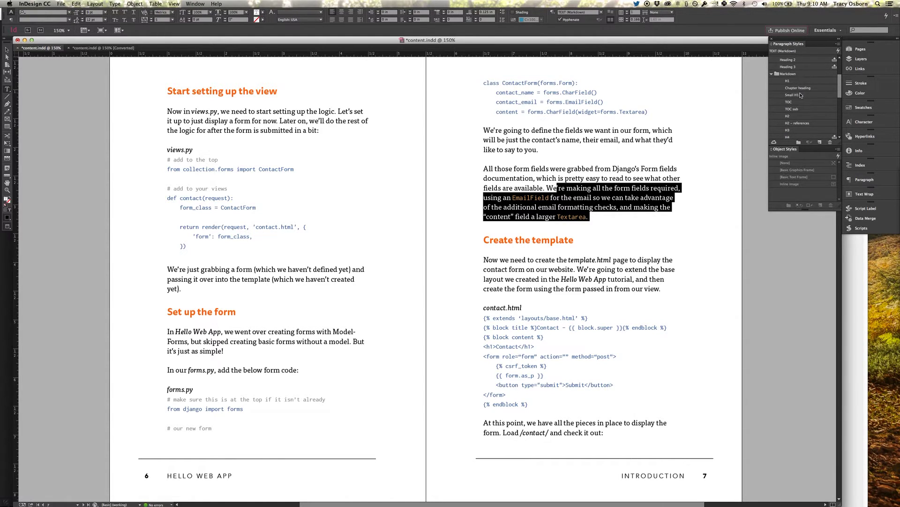
triple_click(568, 139)
triple_click(582, 134)
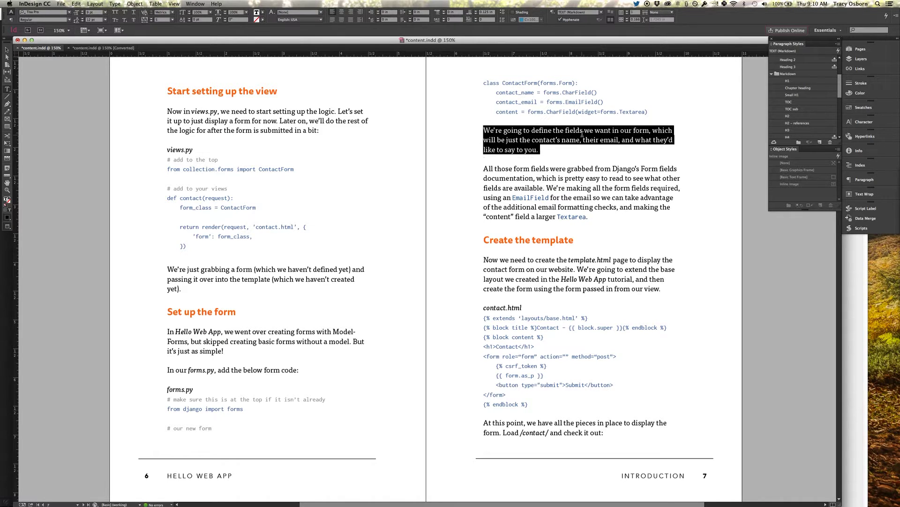
scroll(827, 96, down, 5)
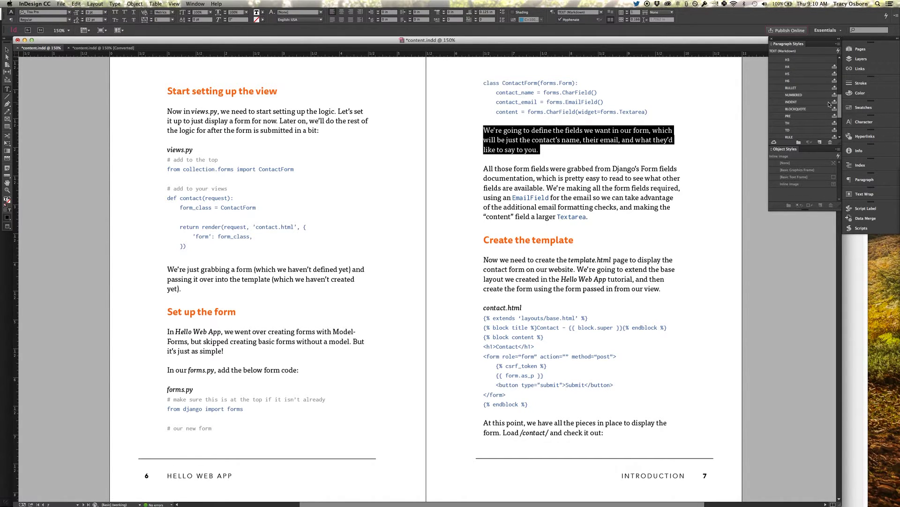
scroll(830, 104, down, 2)
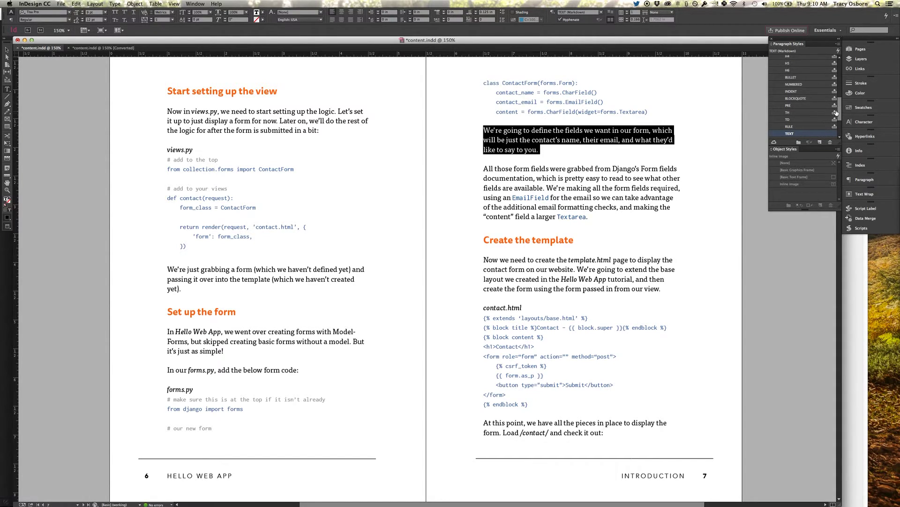
drag(841, 110, 842, 123)
click(796, 123)
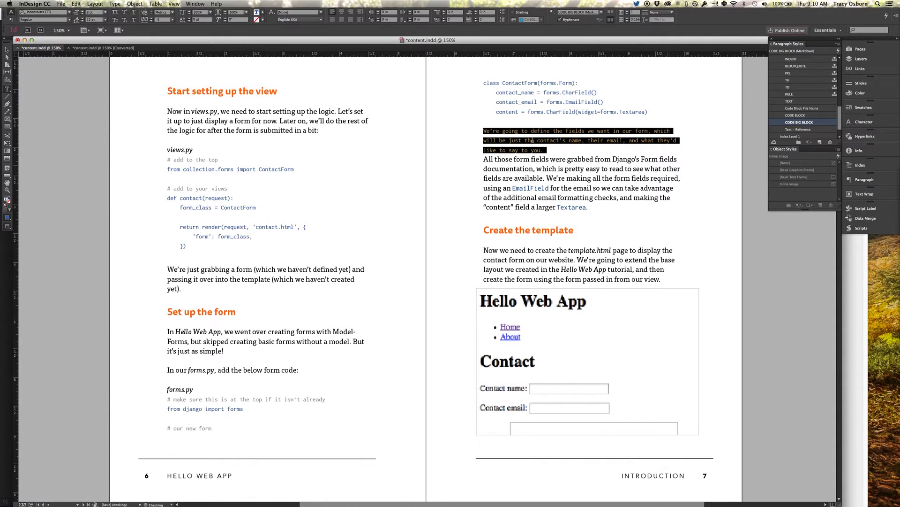
click(569, 140)
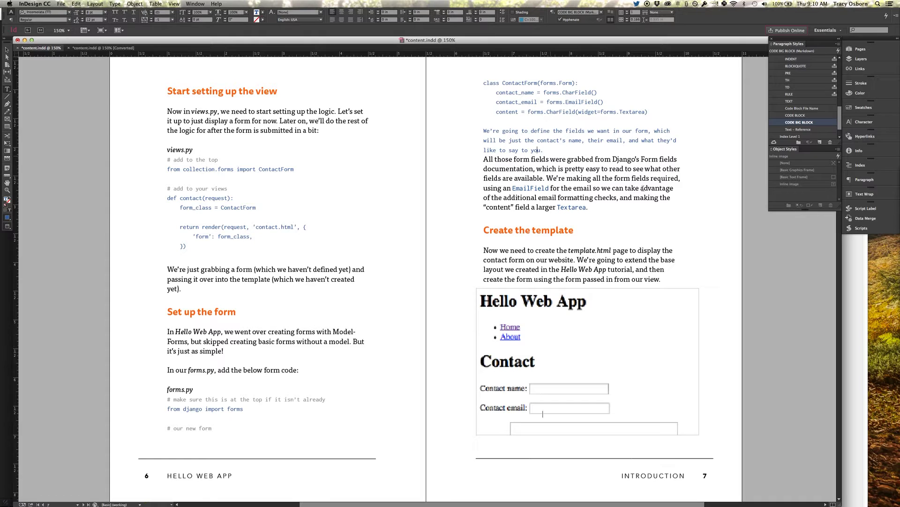
key(super+z)
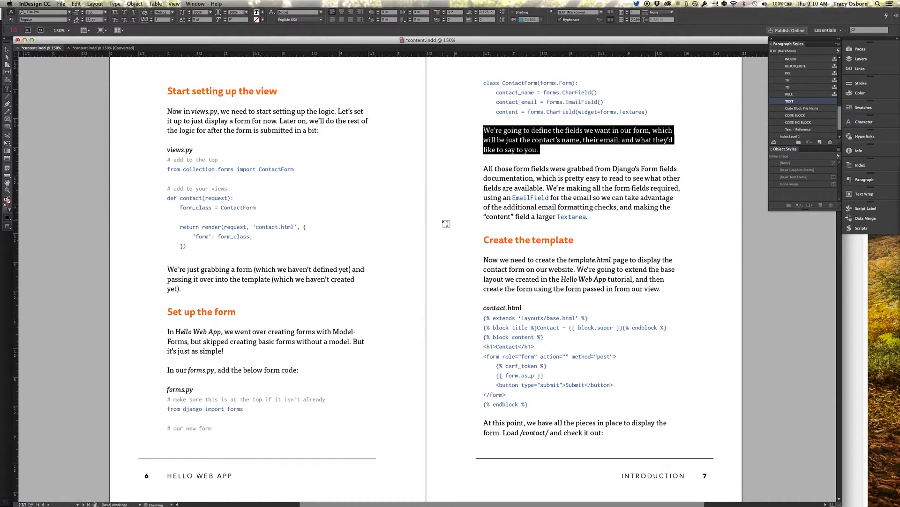
drag(250, 249, 150, 159)
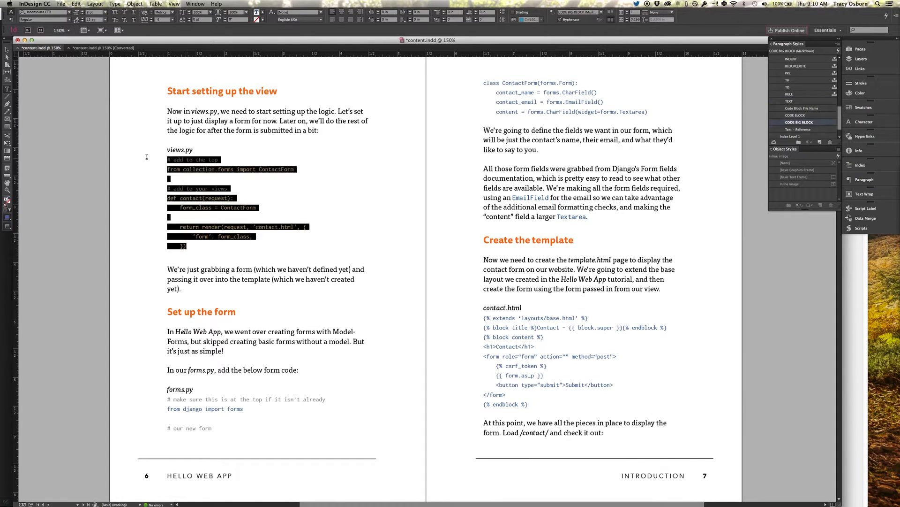
click(796, 115)
key(super+z)
scroll(783, 97, up, 5)
click(288, 203)
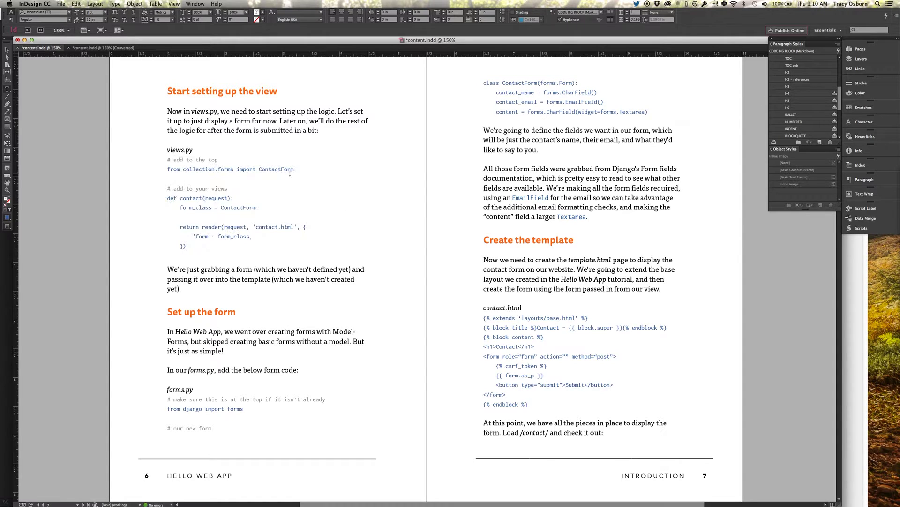
drag(186, 178, 188, 245)
click(309, 256)
Scroll down to the spread with the Contact form screenshot and 'Add the email logic'.
scroll(321, 267, down, 6)
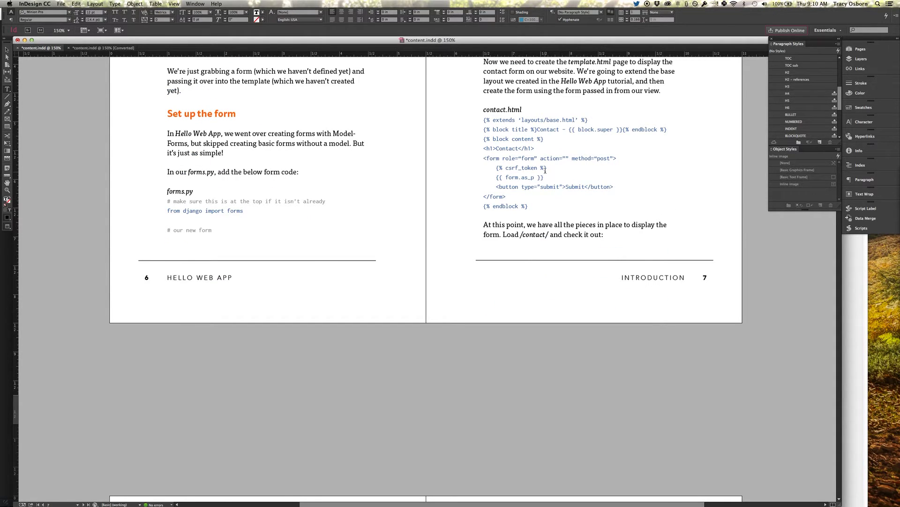
scroll(543, 191, down, 4)
scroll(538, 225, up, 5)
scroll(461, 236, down, 5)
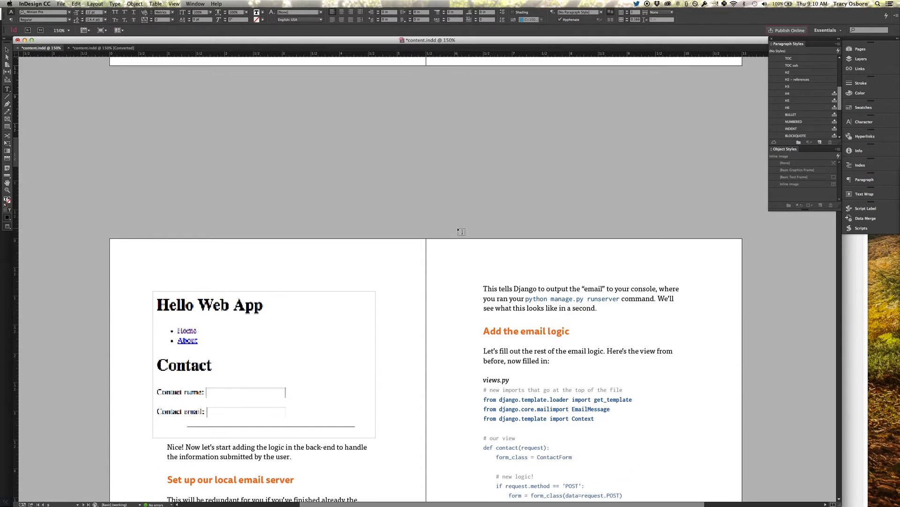
scroll(528, 282, down, 1)
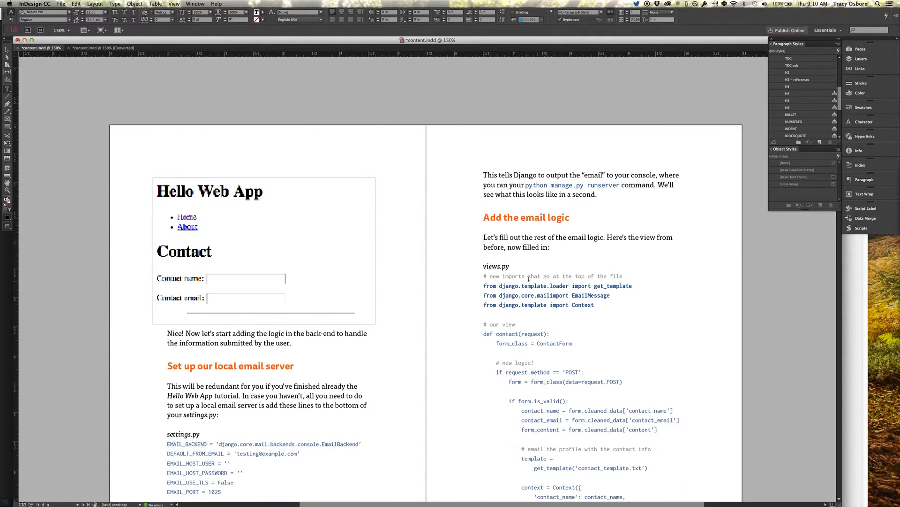
scroll(473, 324, up, 3)
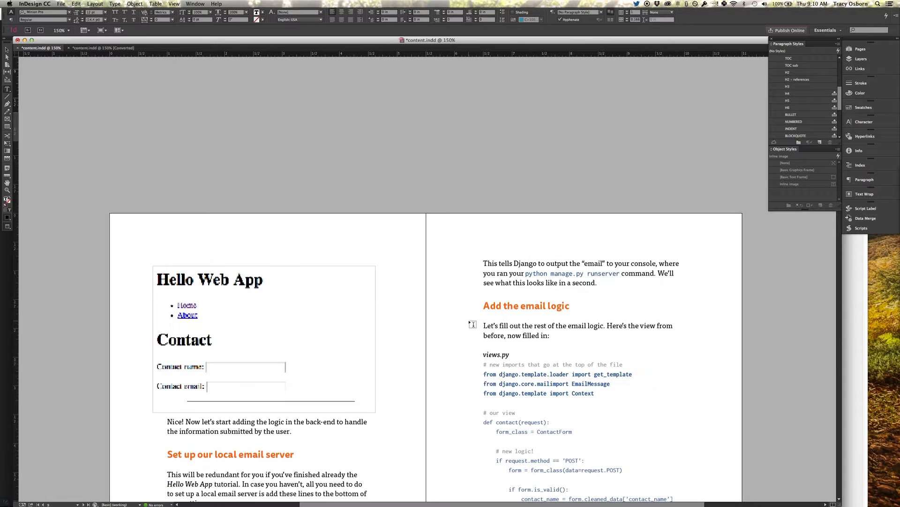
scroll(472, 324, down, 4)
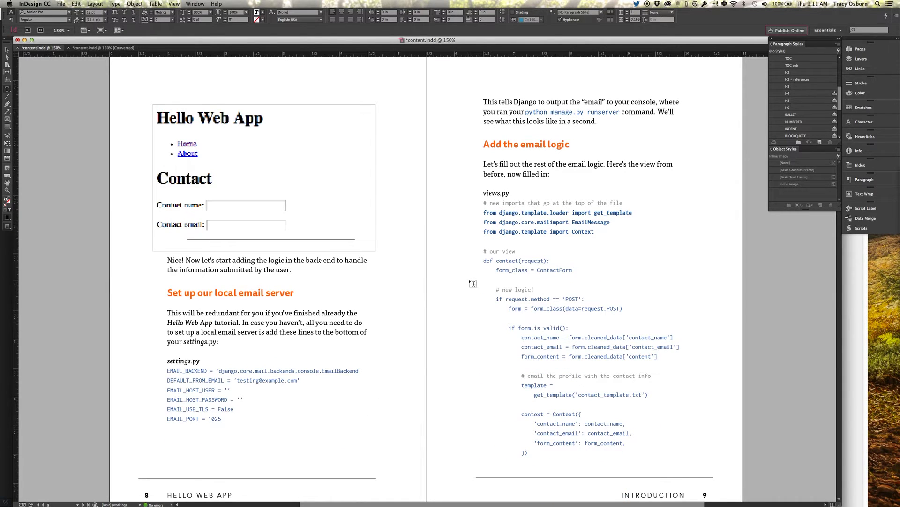
scroll(472, 283, up, 7)
scroll(472, 285, up, 6)
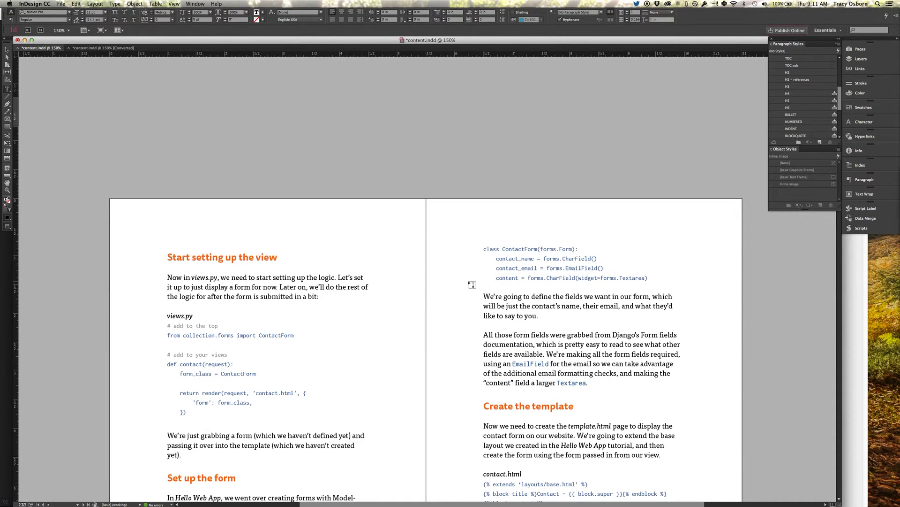
scroll(472, 285, down, 2)
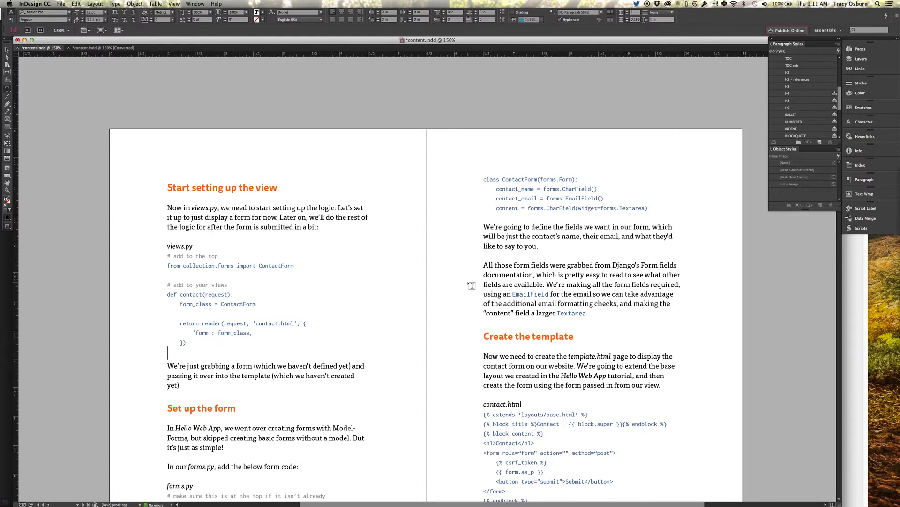
scroll(472, 284, down, 3)
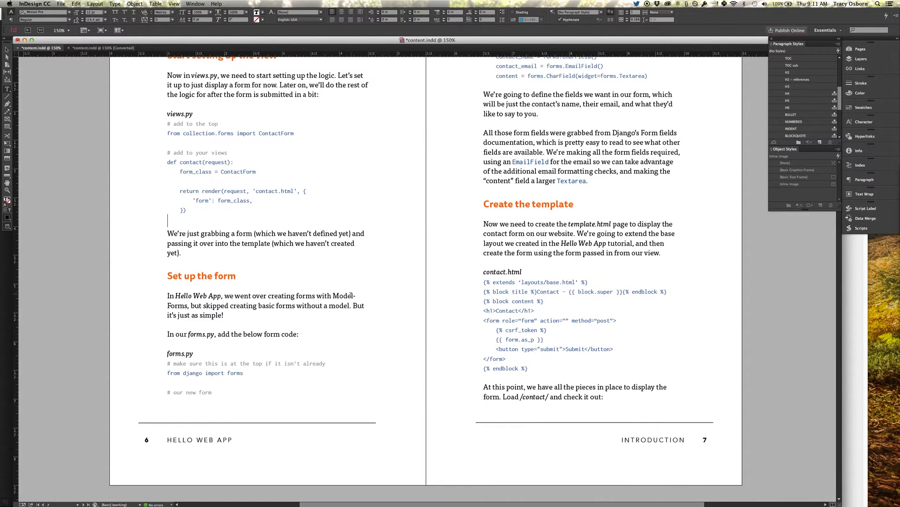
Select the hyphenated word 'Model-Forms' in the body text on page 6.
drag(340, 294, 356, 295)
click(339, 295)
drag(333, 295, 198, 305)
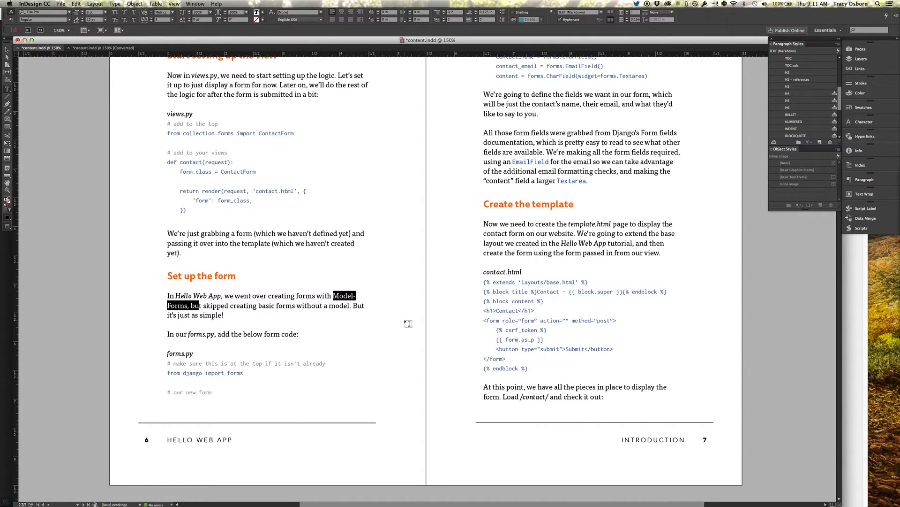
scroll(407, 323, down, 10)
scroll(401, 322, down, 3)
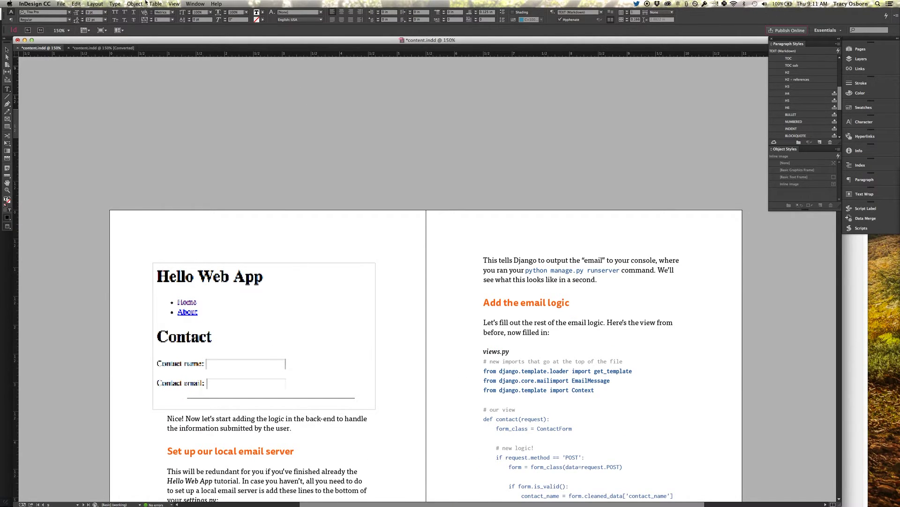
Enable View > Overprint Preview, then zoom to 200% and back to 150% on the screenshot.
click(195, 4)
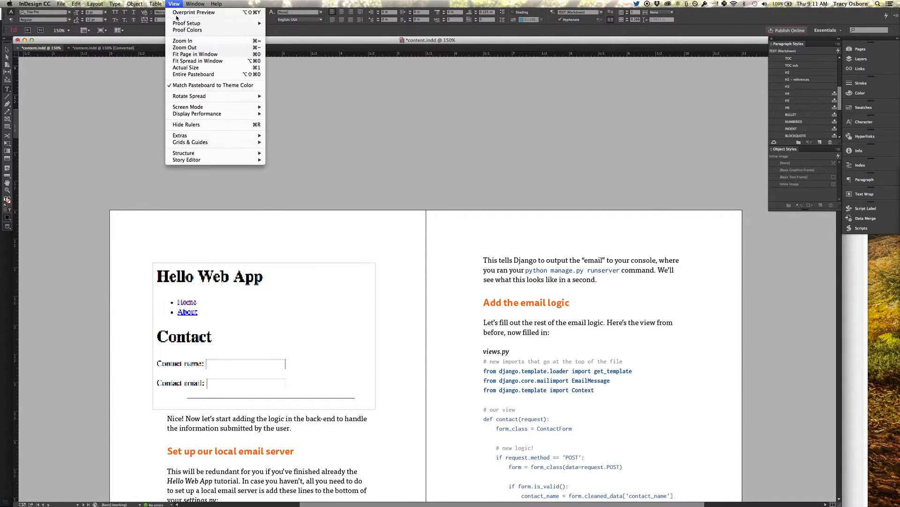
click(192, 12)
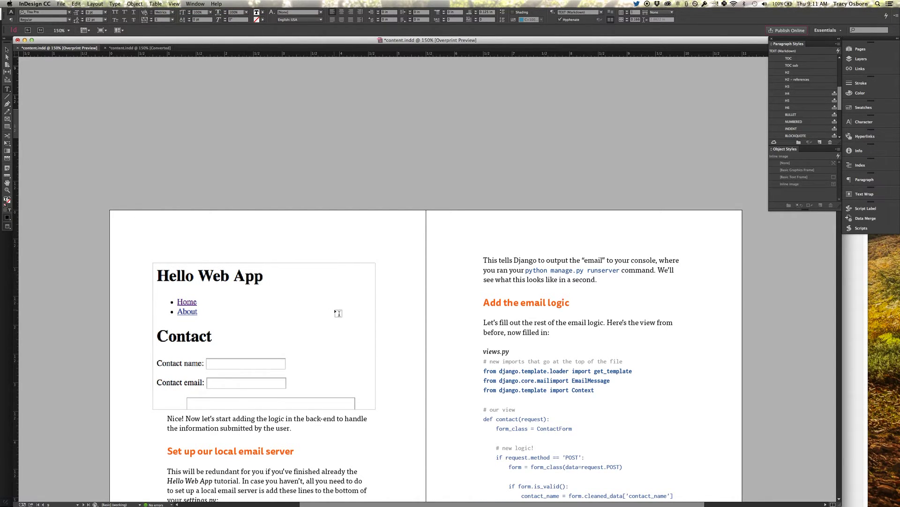
scroll(336, 312, down, 3)
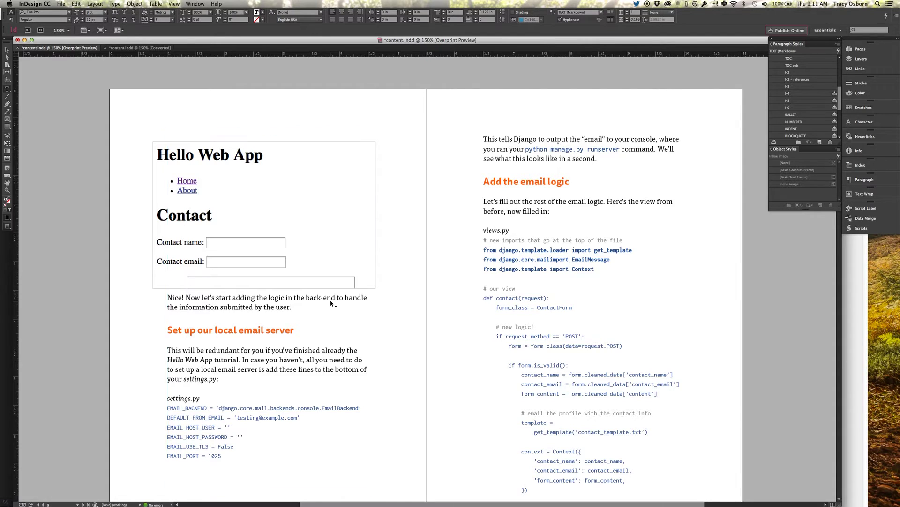
key(super+equal)
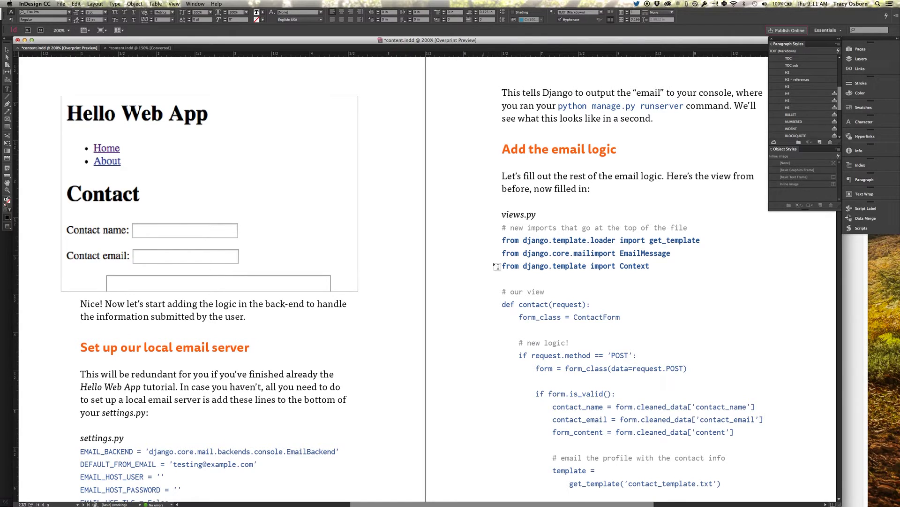
scroll(624, 268, down, 1)
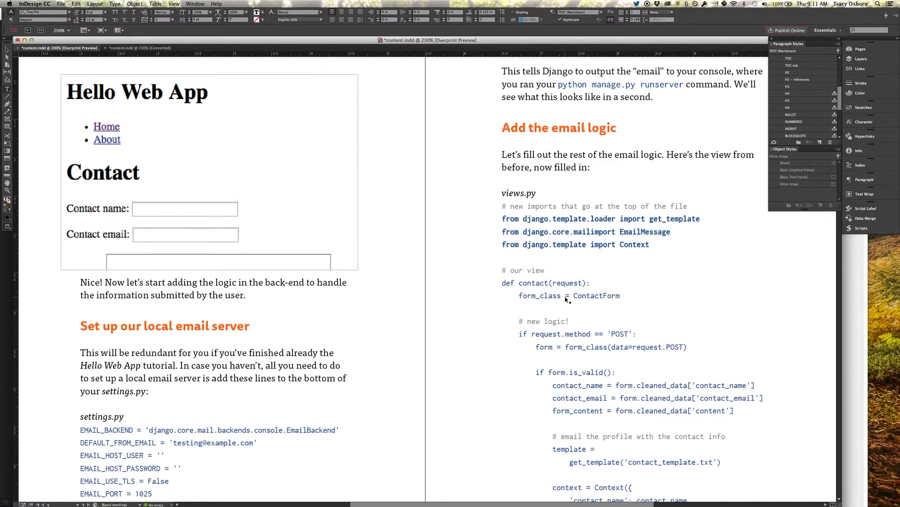
key(super+minus)
scroll(557, 305, up, 4)
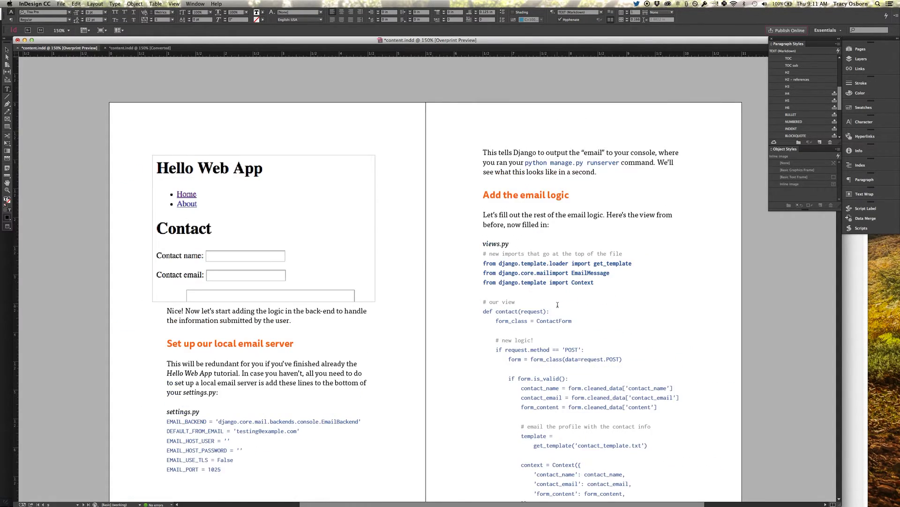
scroll(558, 305, up, 10)
Scroll up to contents spread viii–ix and select the Working with Sessions heading and entries.
scroll(558, 305, up, 20)
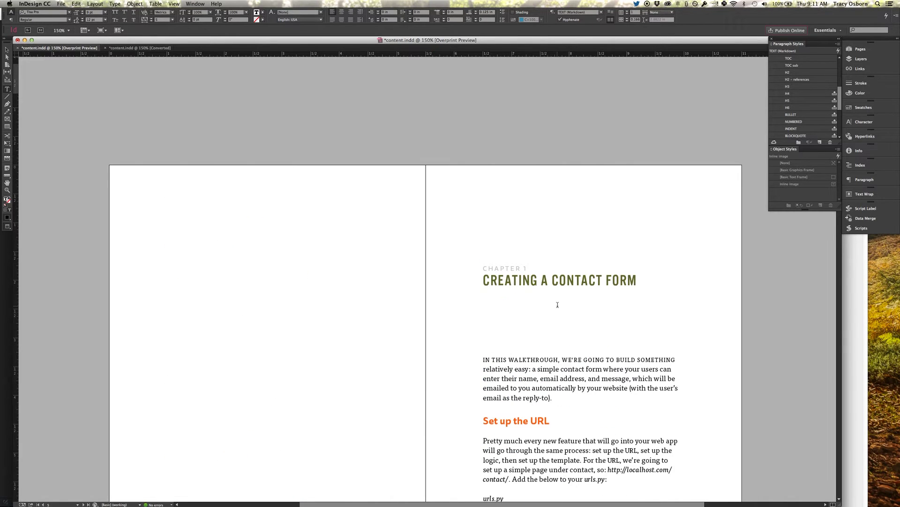
scroll(555, 300, up, 12)
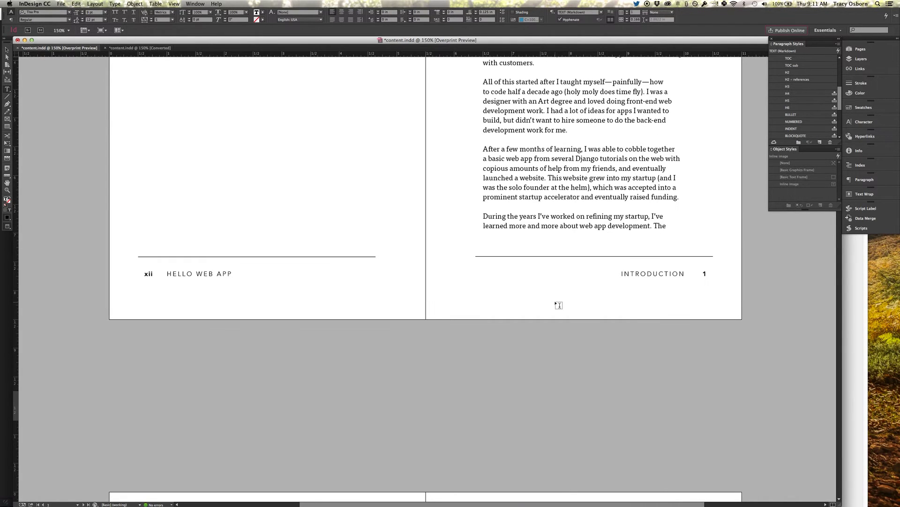
scroll(559, 305, up, 6)
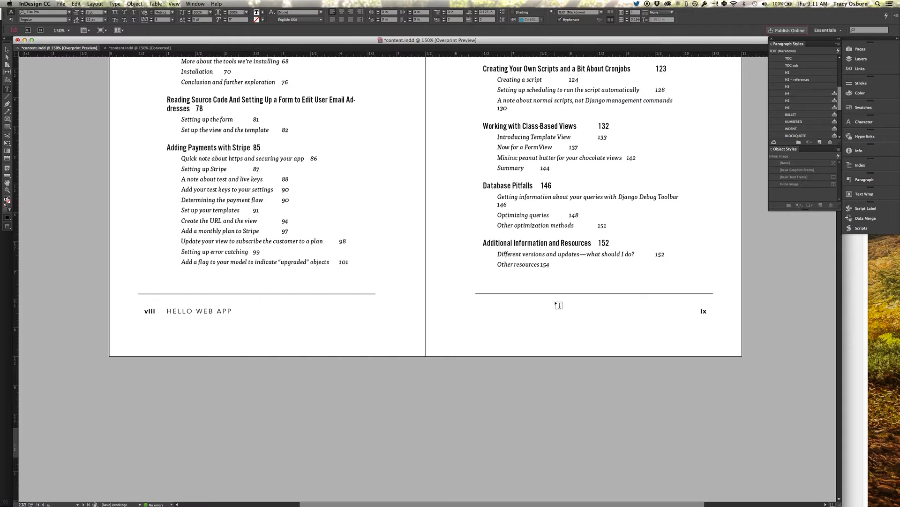
scroll(558, 305, up, 10)
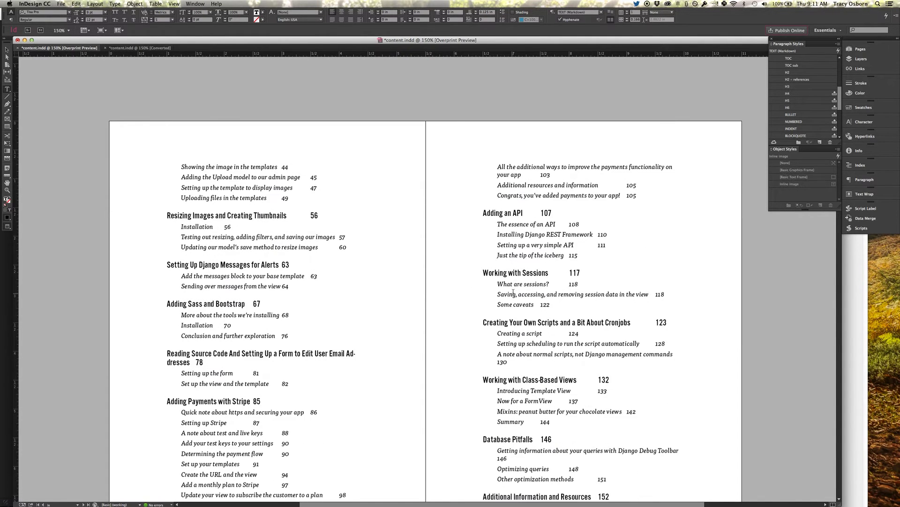
scroll(513, 292, down, 5)
click(522, 186)
triple_click(522, 184)
drag(518, 195, 548, 215)
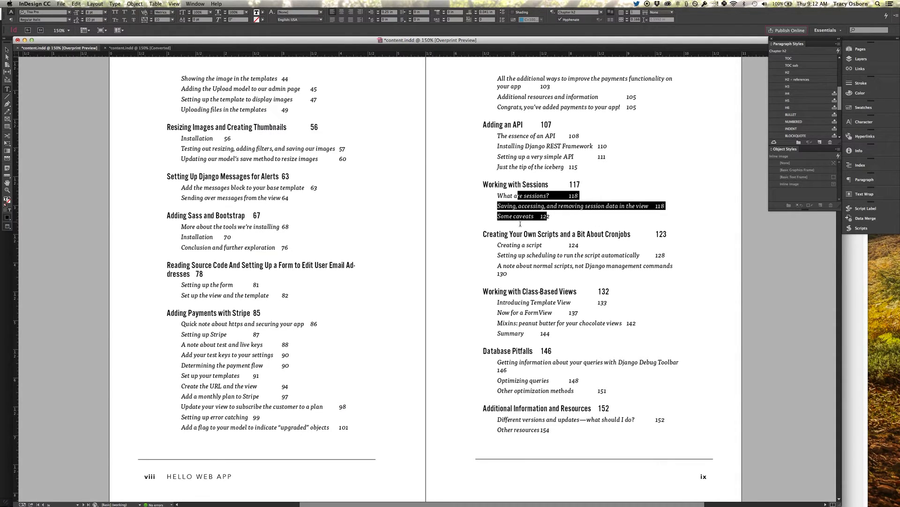
click(498, 243)
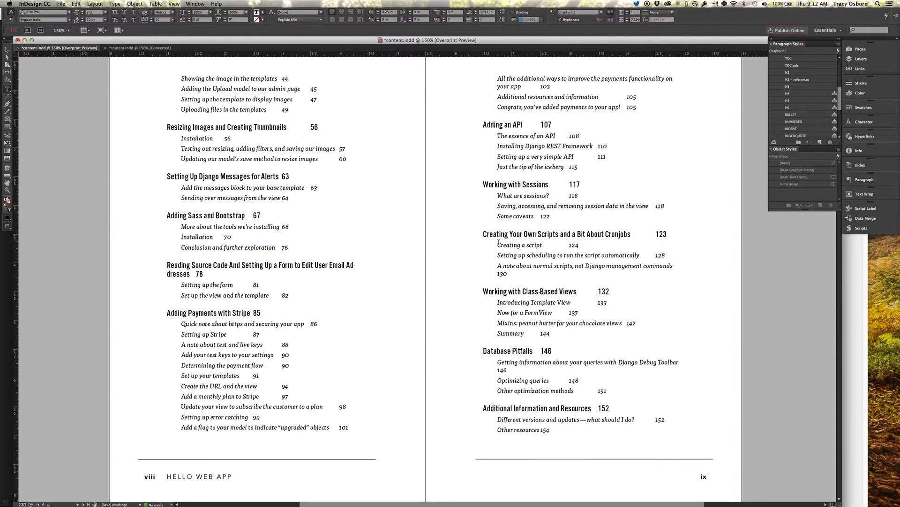
Check the Working with Sessions heading font and select page number 110 in the contents.
click(583, 183)
double_click(603, 145)
scroll(448, 348, up, 4)
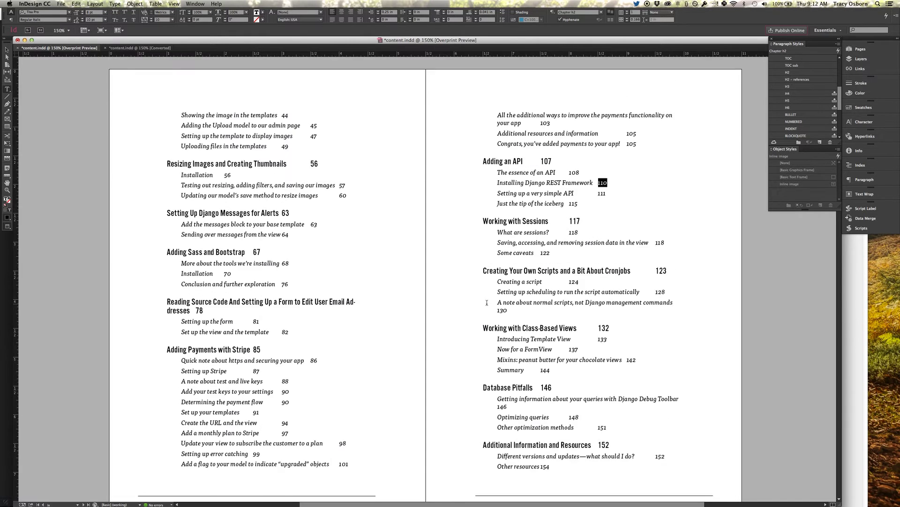
scroll(394, 314, up, 1)
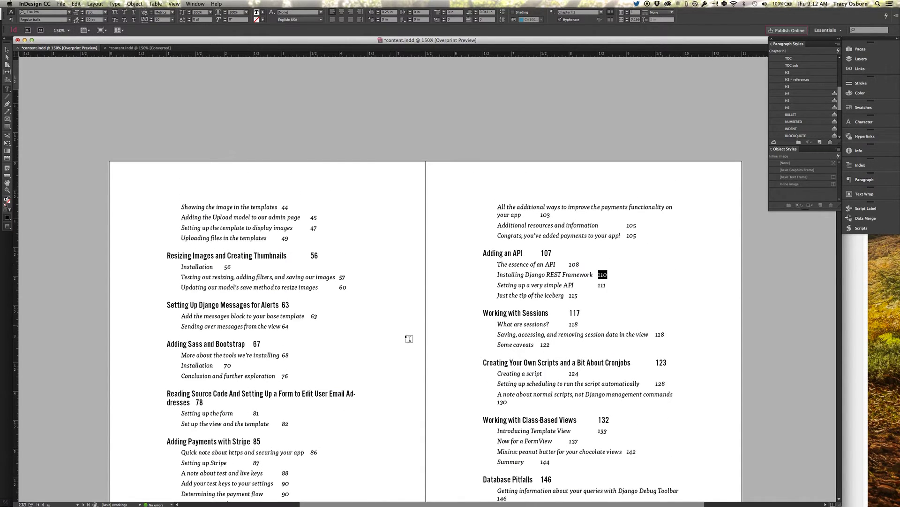
scroll(352, 171, down, 6)
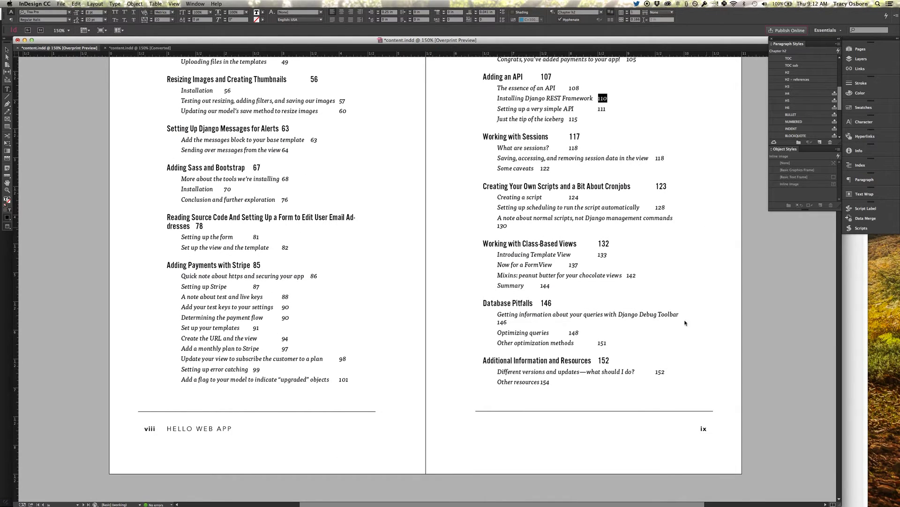
click(543, 309)
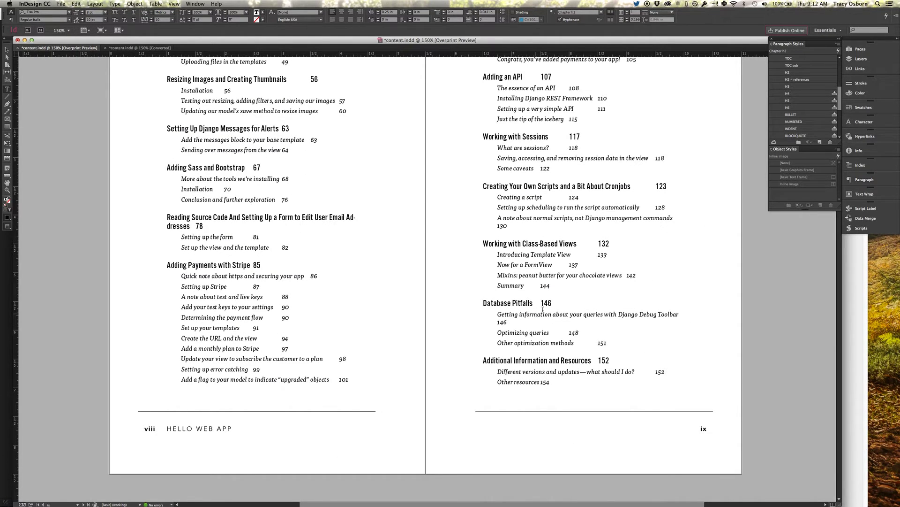
Show the Pages panel and scroll its thumbnails to the book's final spreads.
click(866, 50)
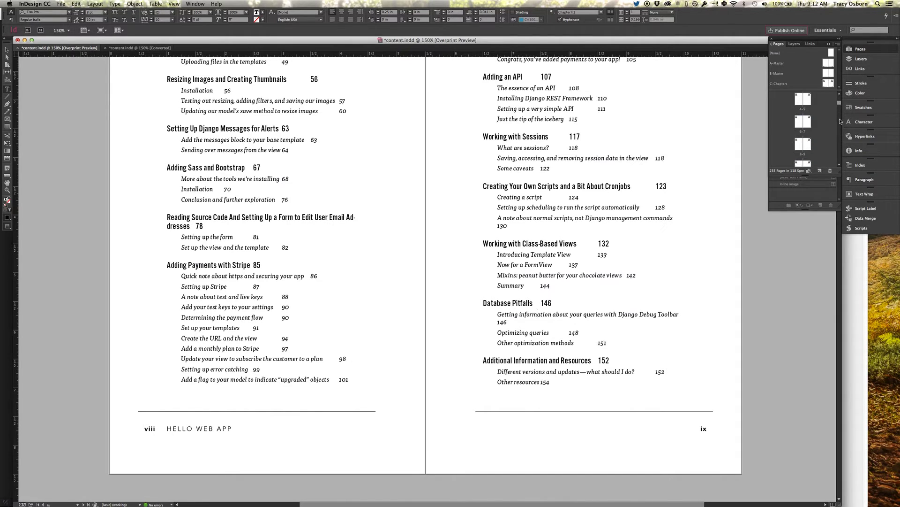
scroll(840, 121, down, 15)
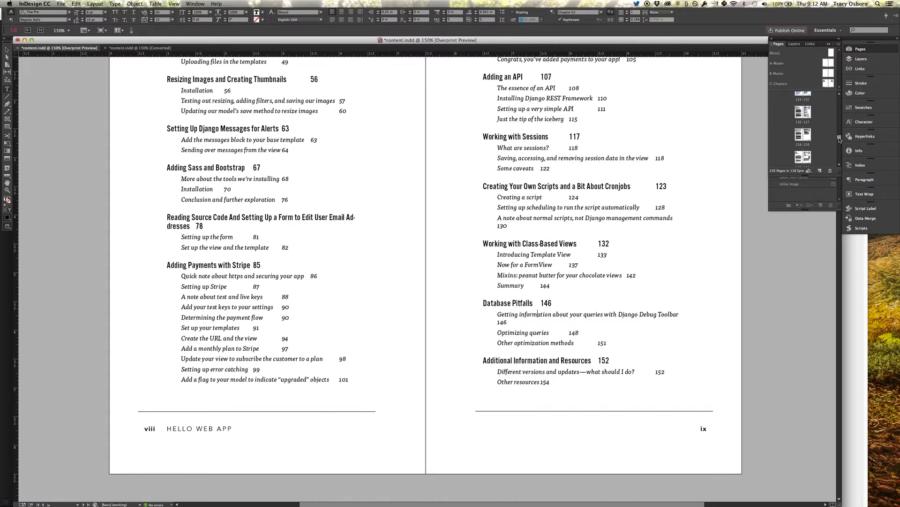
drag(840, 139, 840, 147)
scroll(801, 139, up, 4)
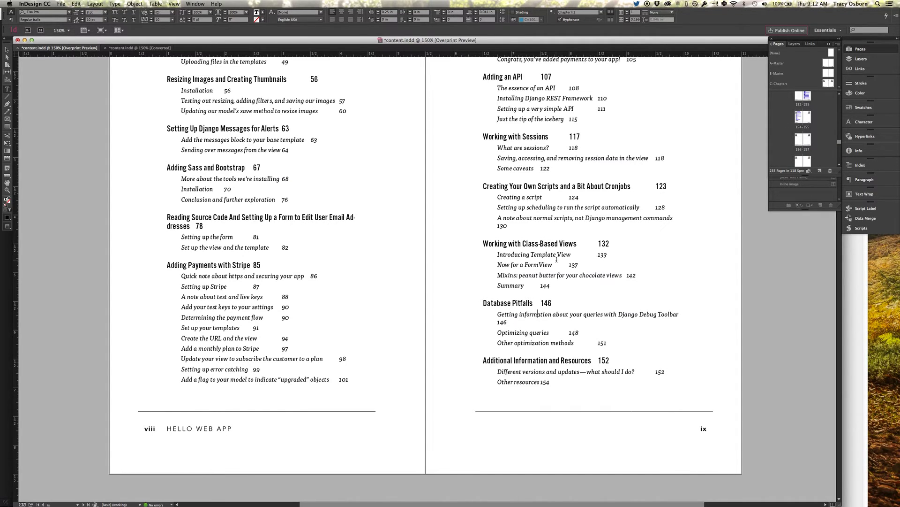
Scroll through pages 8–11 to the spread with 'Set up our live email server (optional)'.
scroll(561, 244, down, 1)
scroll(562, 244, down, 15)
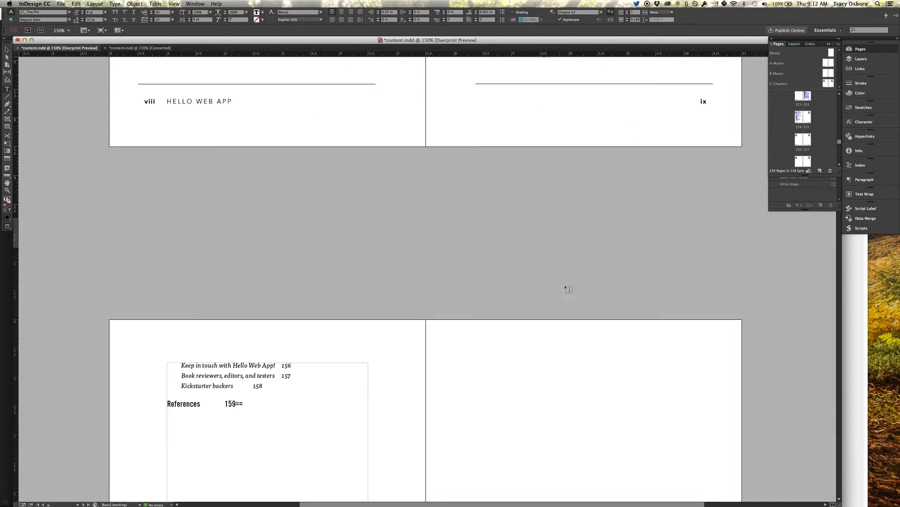
scroll(569, 296, down, 20)
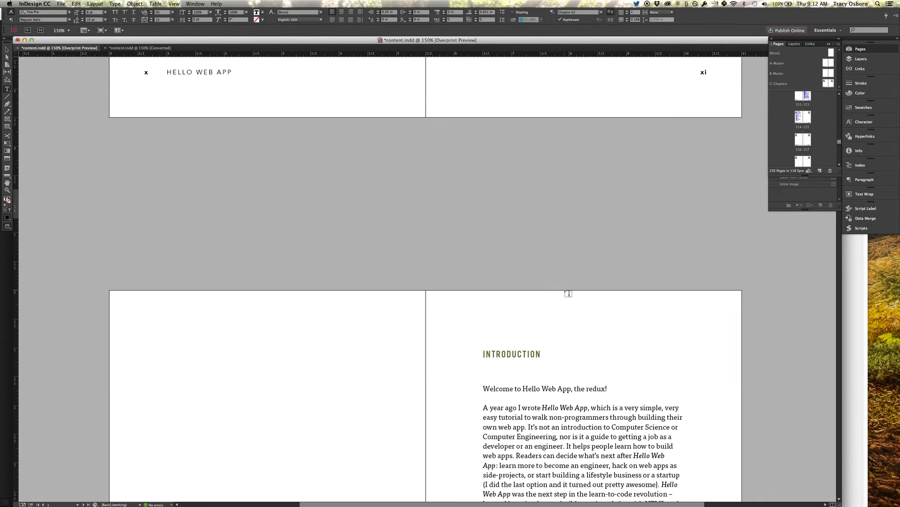
scroll(564, 288, down, 20)
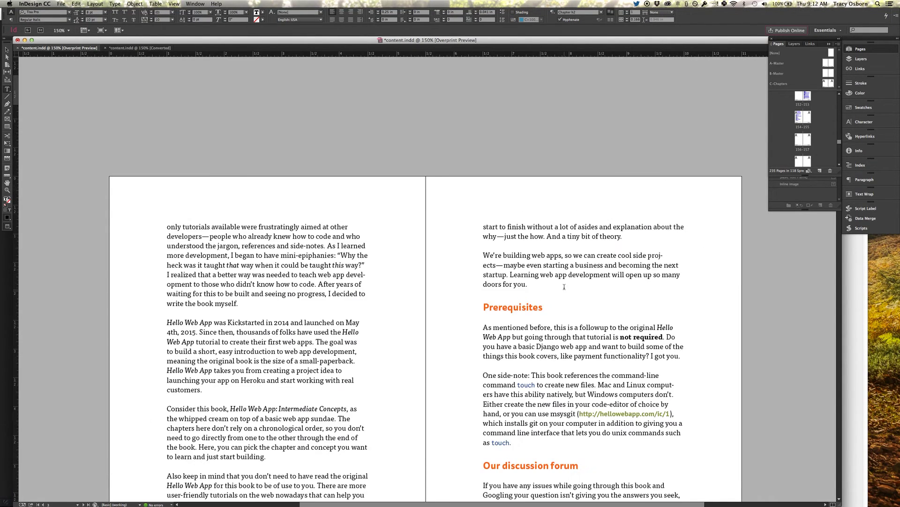
scroll(564, 286, down, 20)
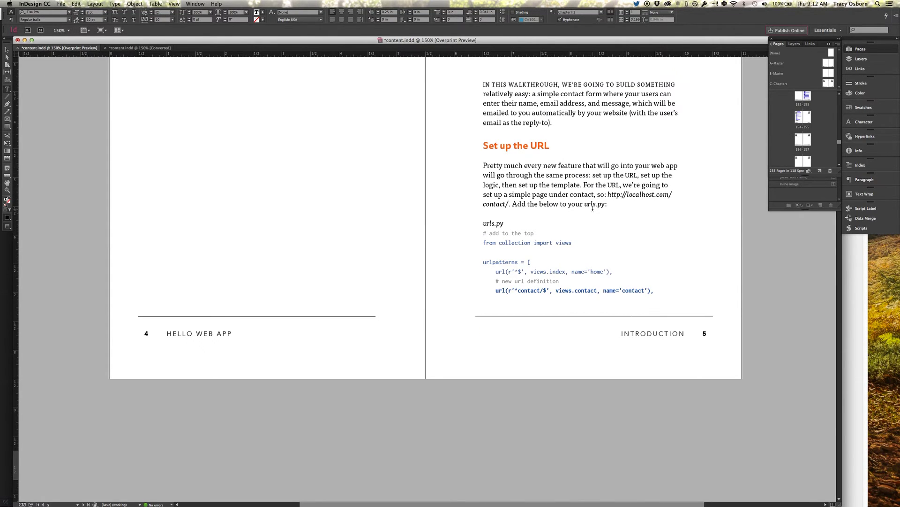
scroll(593, 208, down, 10)
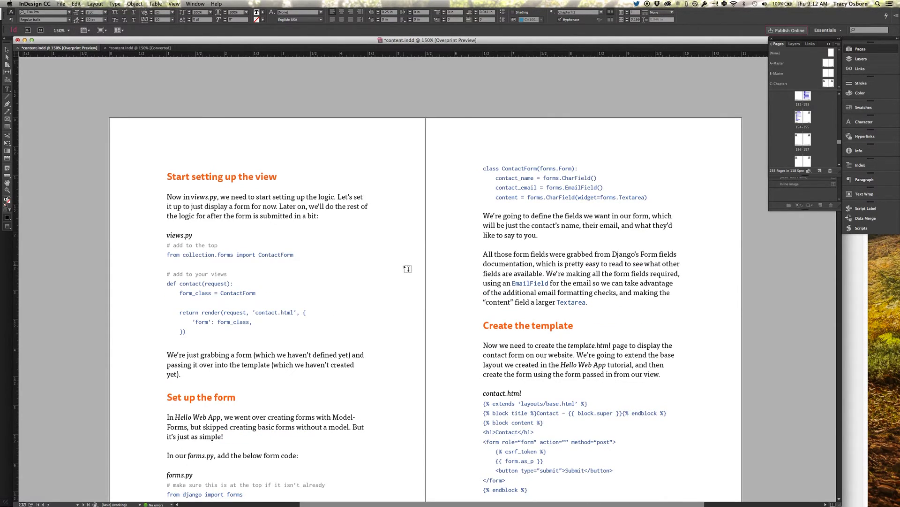
scroll(406, 268, down, 5)
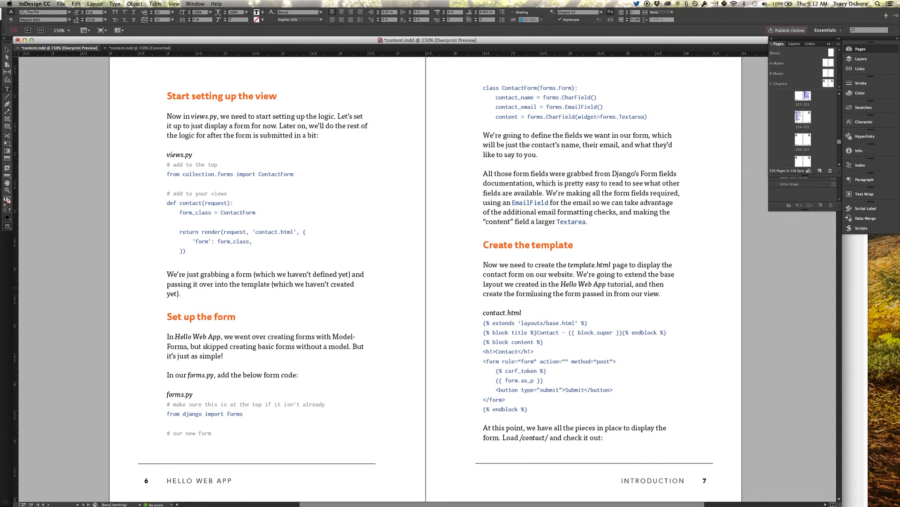
scroll(534, 294, down, 20)
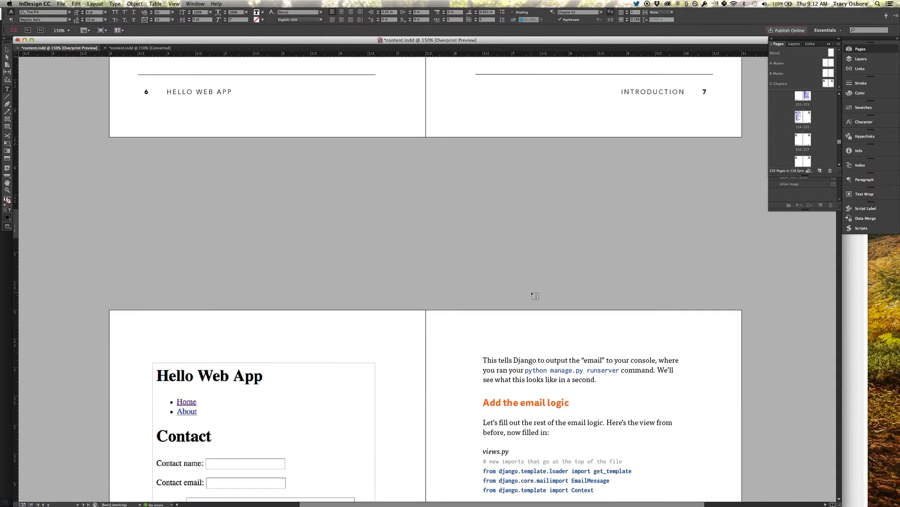
scroll(533, 294, down, 20)
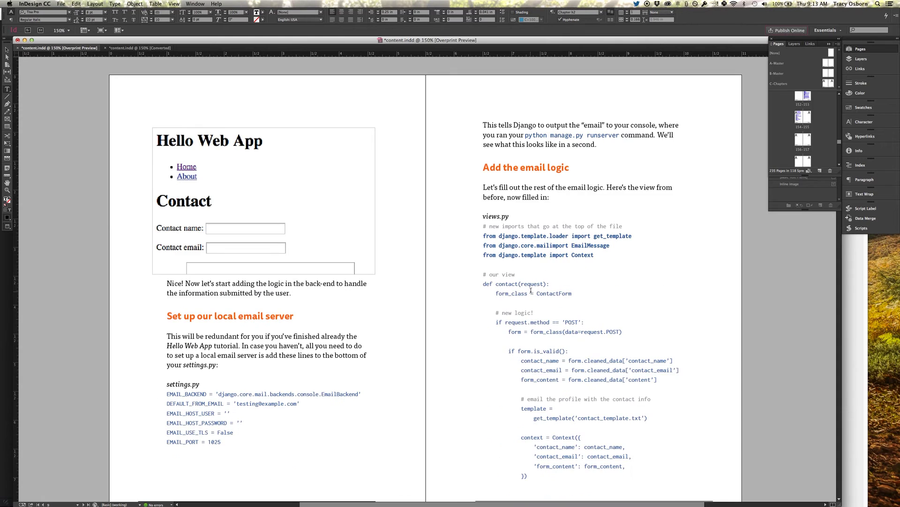
scroll(531, 290, down, 19)
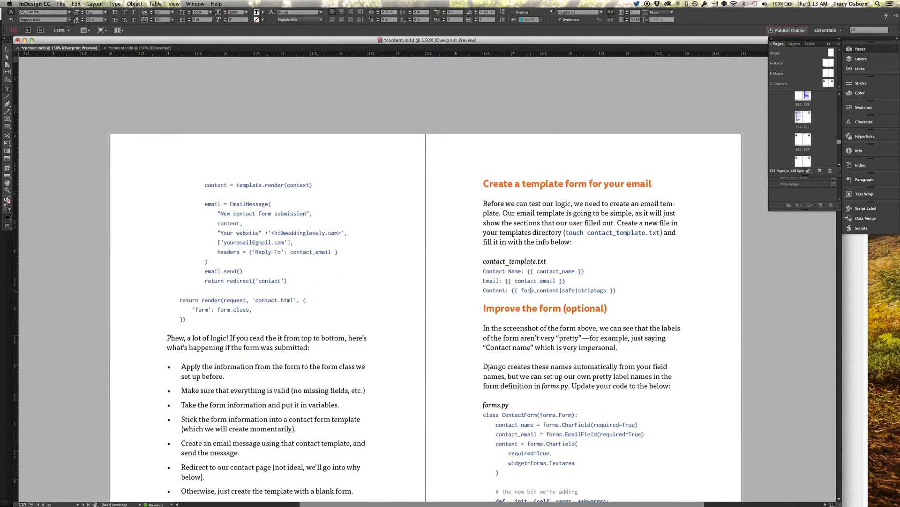
scroll(531, 290, down, 20)
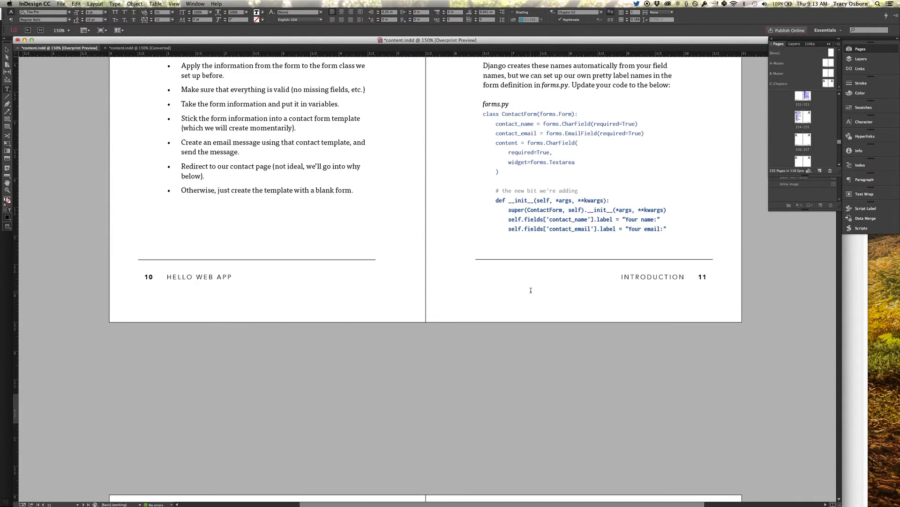
scroll(530, 290, down, 12)
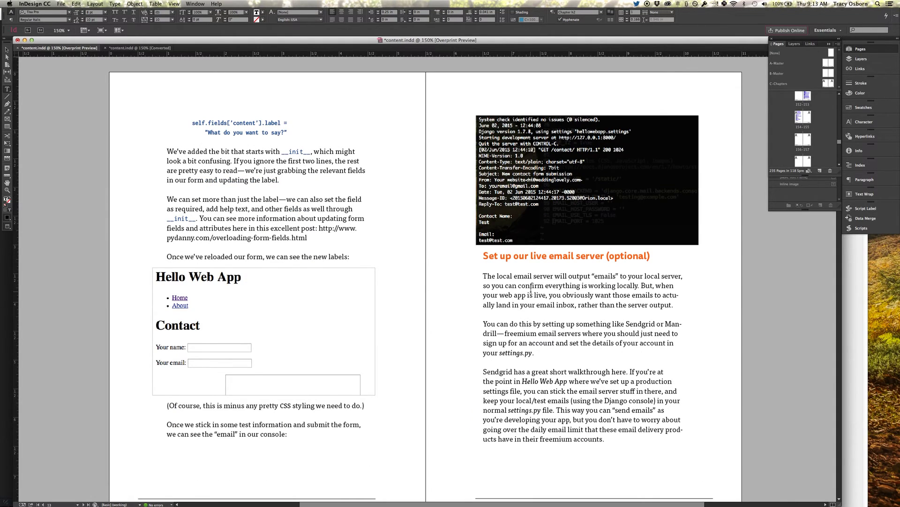
click(322, 228)
key(super+shift+Down)
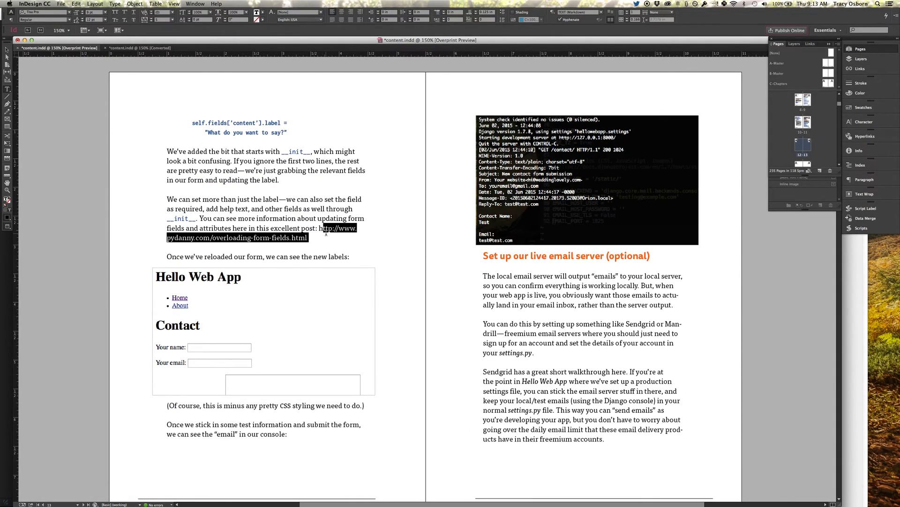
key(Right)
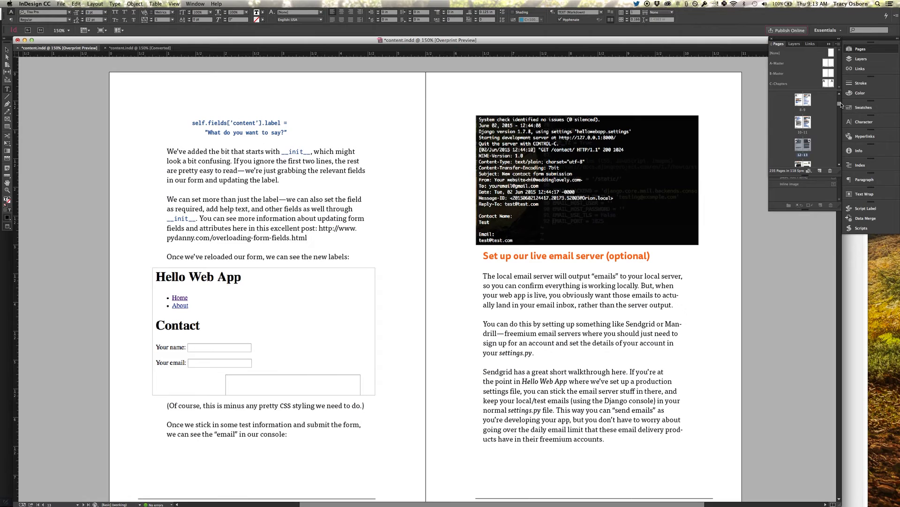
drag(839, 103, 838, 147)
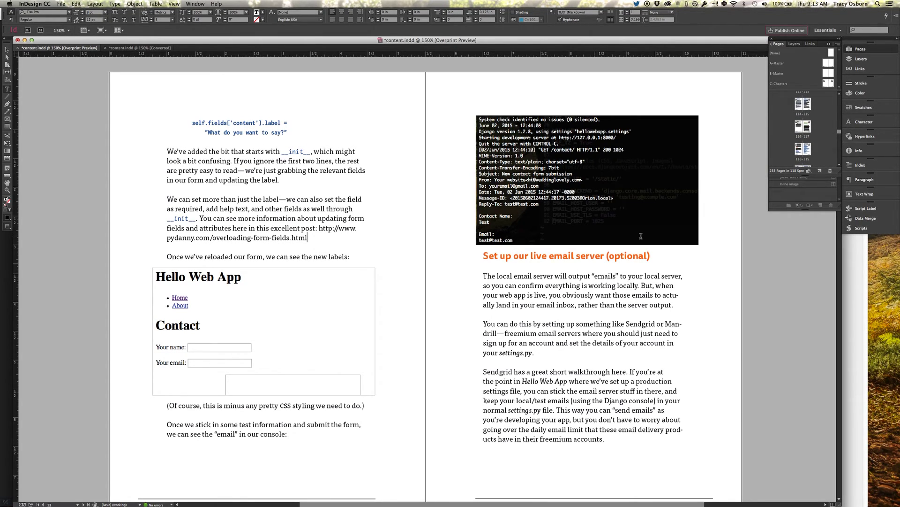
Jump to the pages 118–119 spread from the Pages panel and scroll up to Chapter 12's opener.
double_click(809, 154)
scroll(553, 331, down, 5)
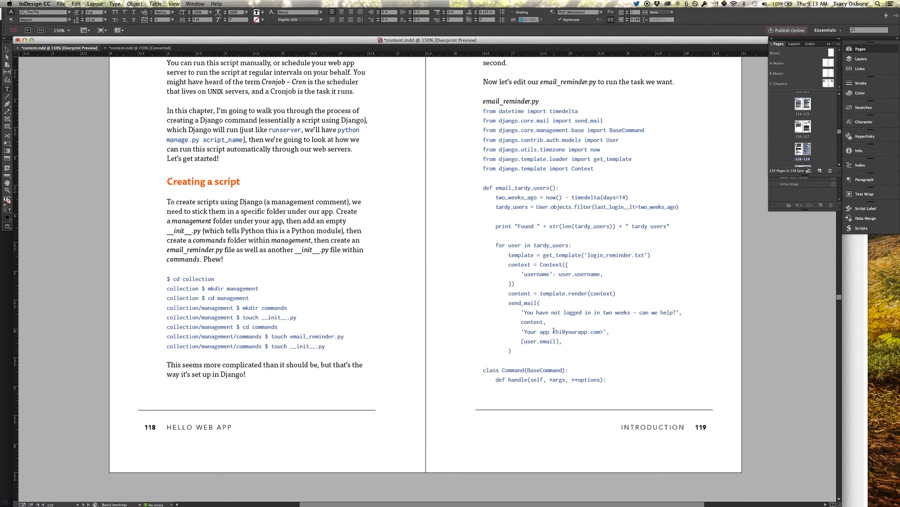
scroll(605, 251, up, 7)
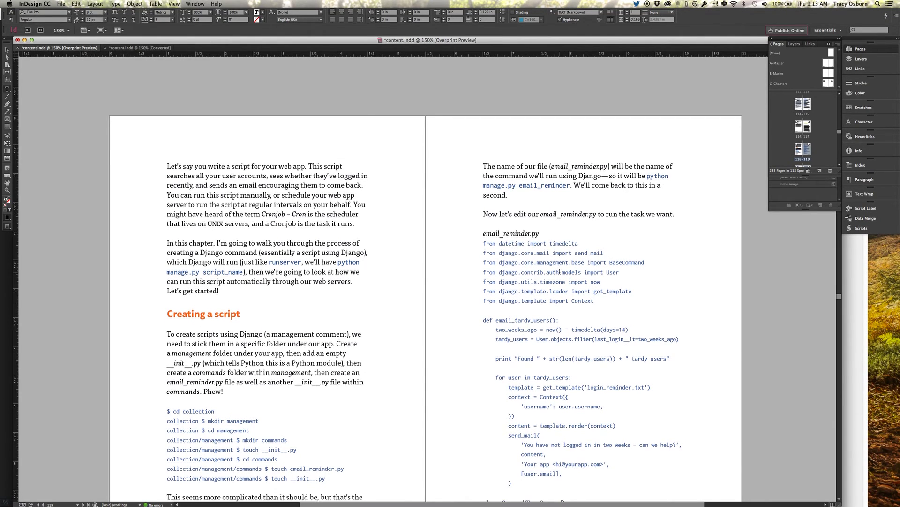
scroll(559, 271, down, 3)
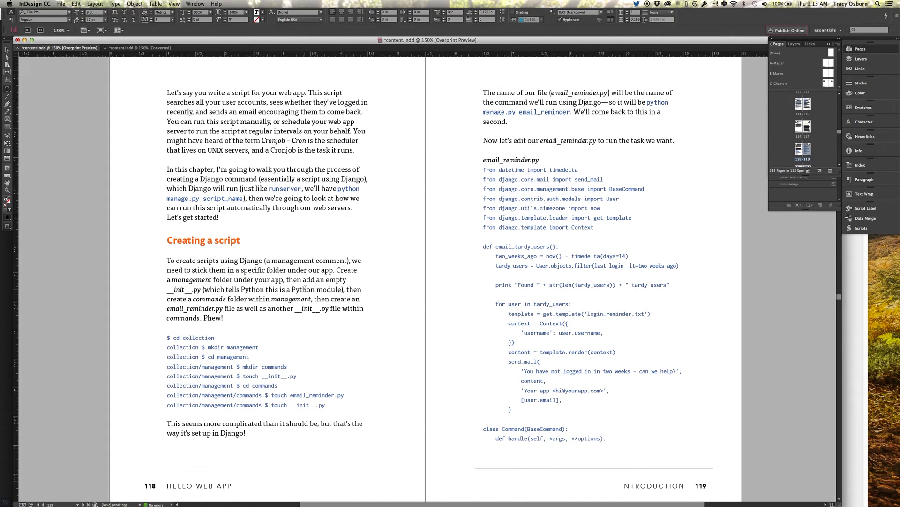
scroll(412, 325, up, 12)
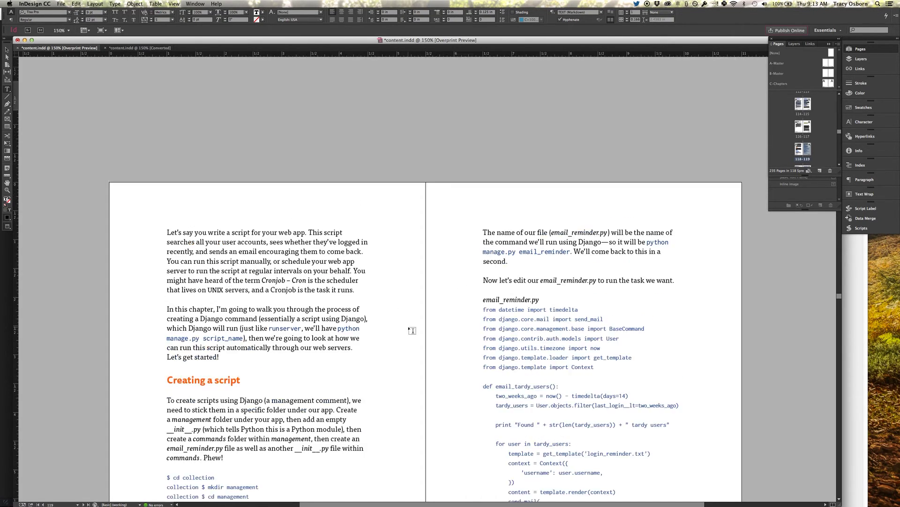
scroll(420, 335, up, 15)
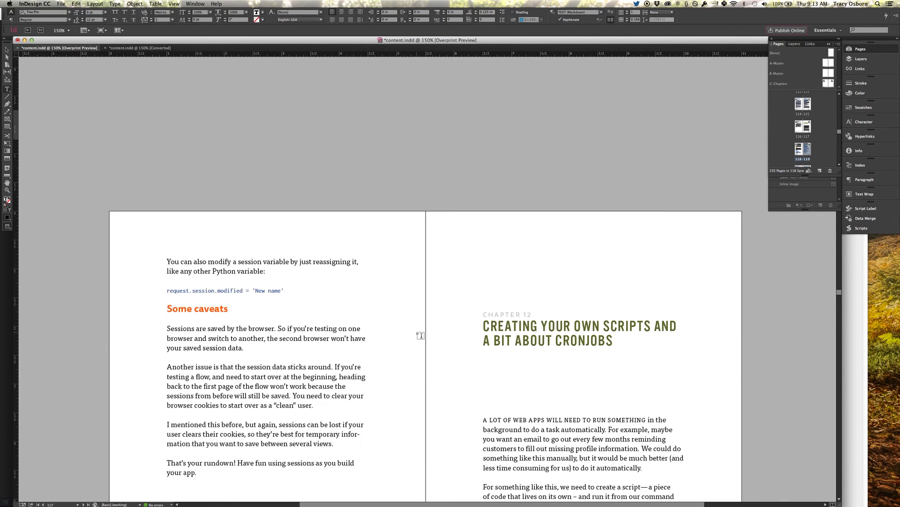
Scroll down to pages 120–121, ending with the email_reminder output.
scroll(420, 335, down, 15)
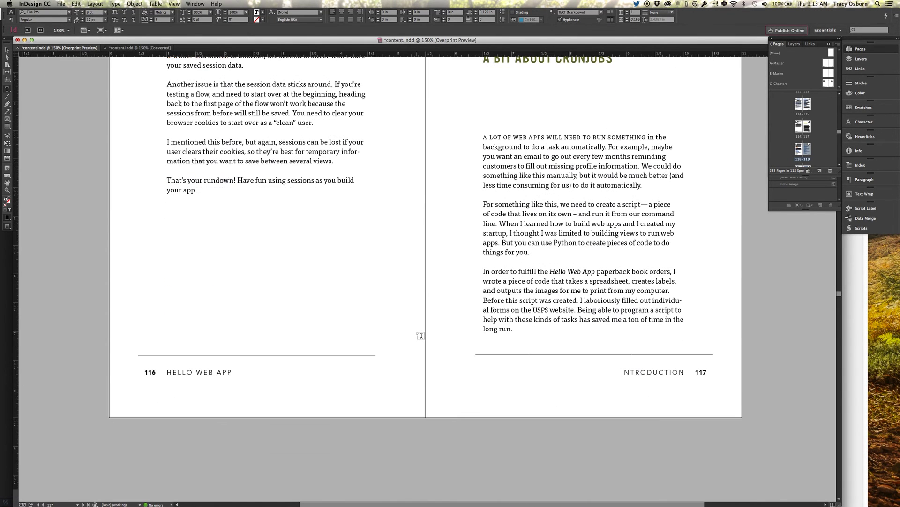
scroll(420, 335, down, 6)
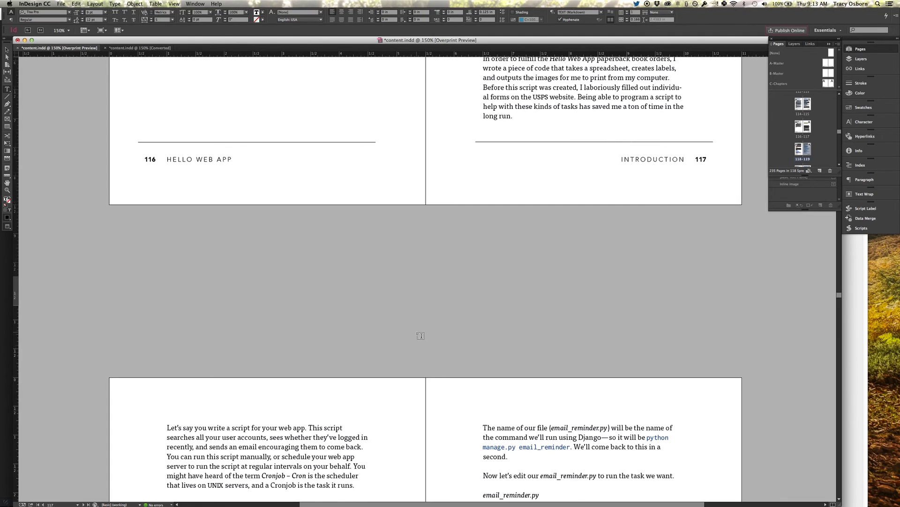
scroll(420, 335, down, 4)
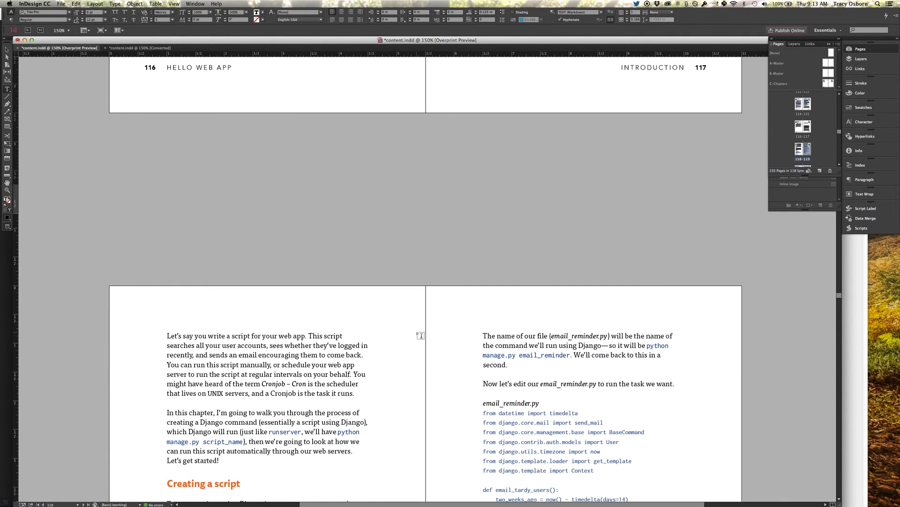
scroll(420, 335, down, 7)
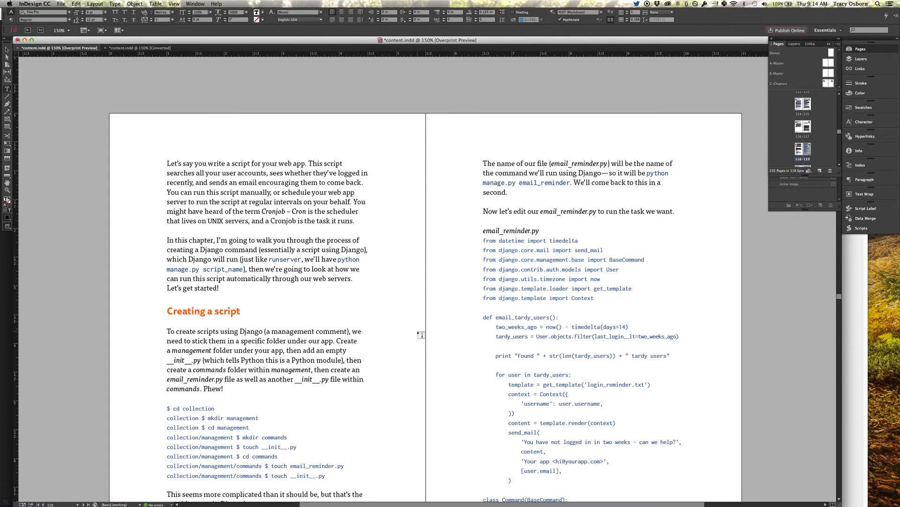
scroll(421, 334, down, 20)
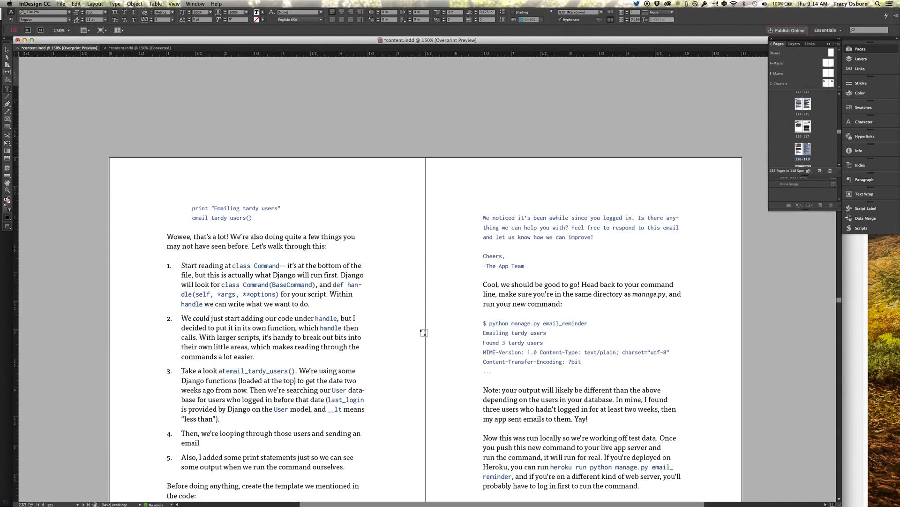
scroll(423, 332, down, 6)
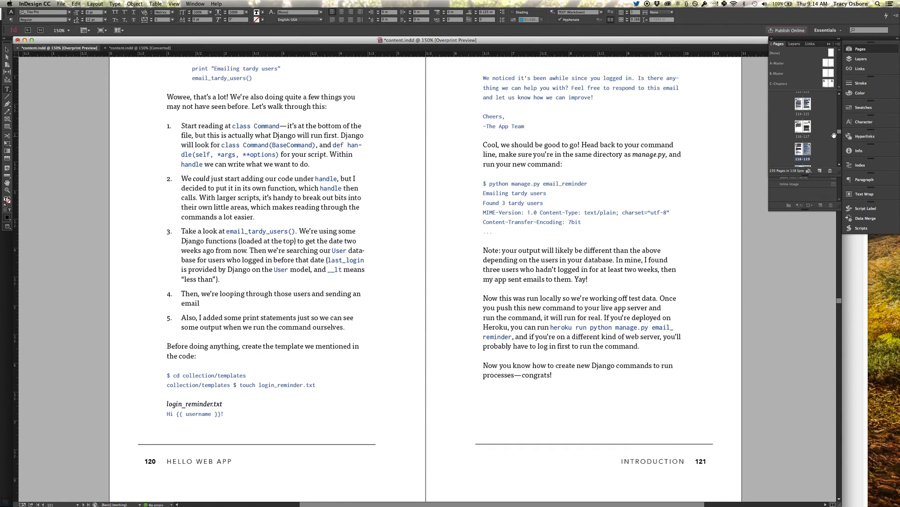
Scroll the Pages panel and jump, via the 120–121 spread, to pages 146–147.
scroll(822, 138, down, 2)
scroll(821, 138, down, 1)
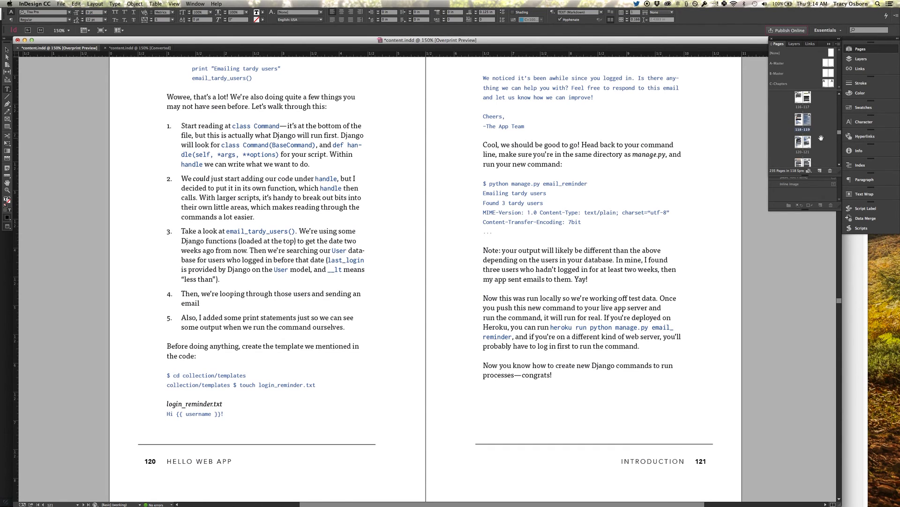
double_click(808, 145)
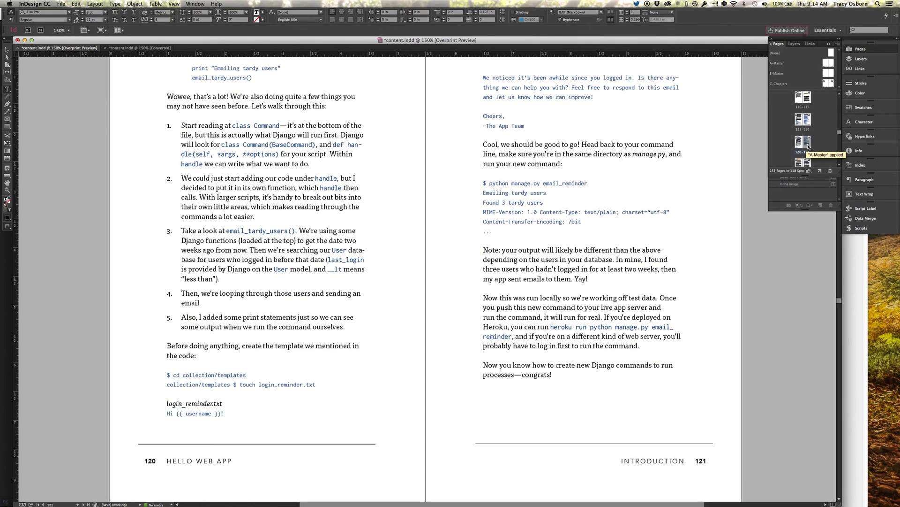
scroll(833, 149, down, 5)
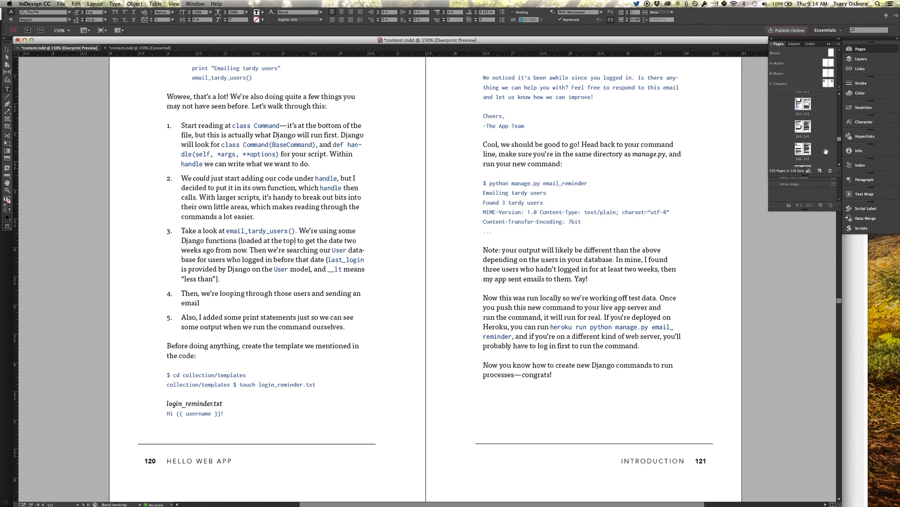
double_click(799, 150)
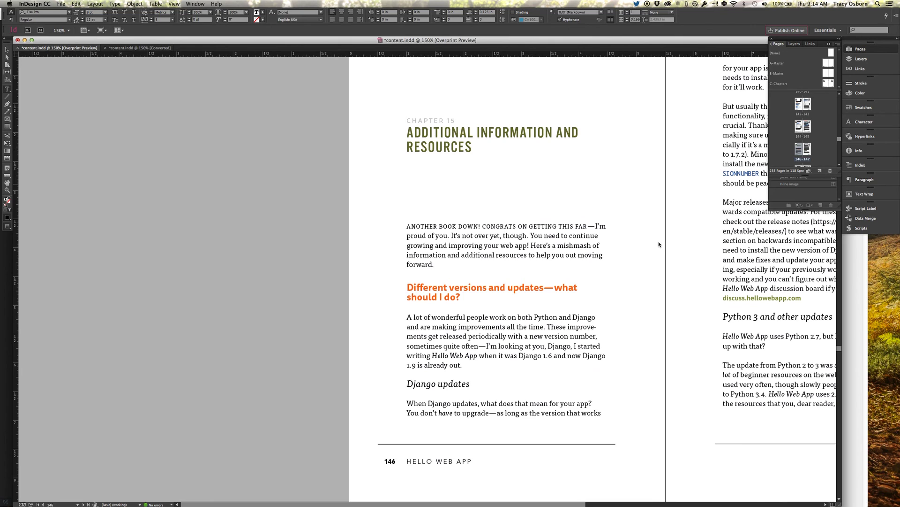
Scroll across and down Chapter 15 to the Python 3 notes and recommended books.
scroll(659, 244, right, 10)
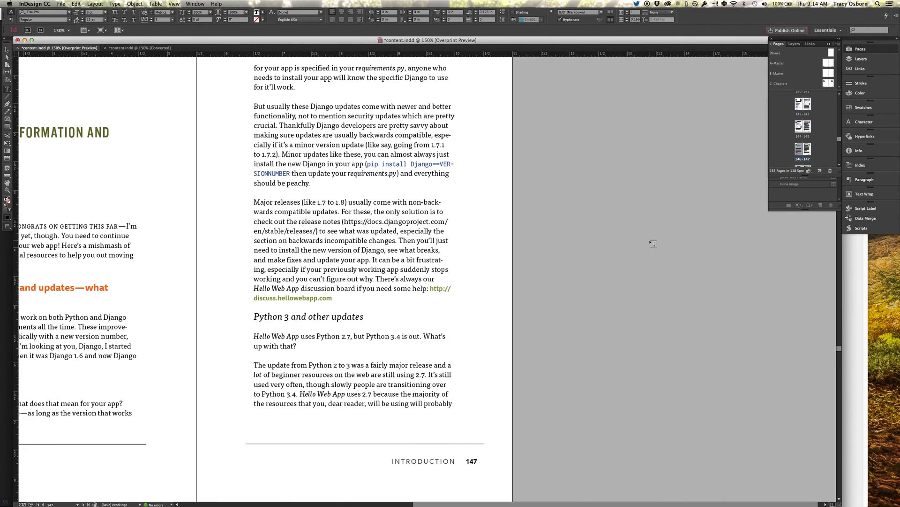
scroll(653, 244, left, 1)
scroll(333, 217, left, 1)
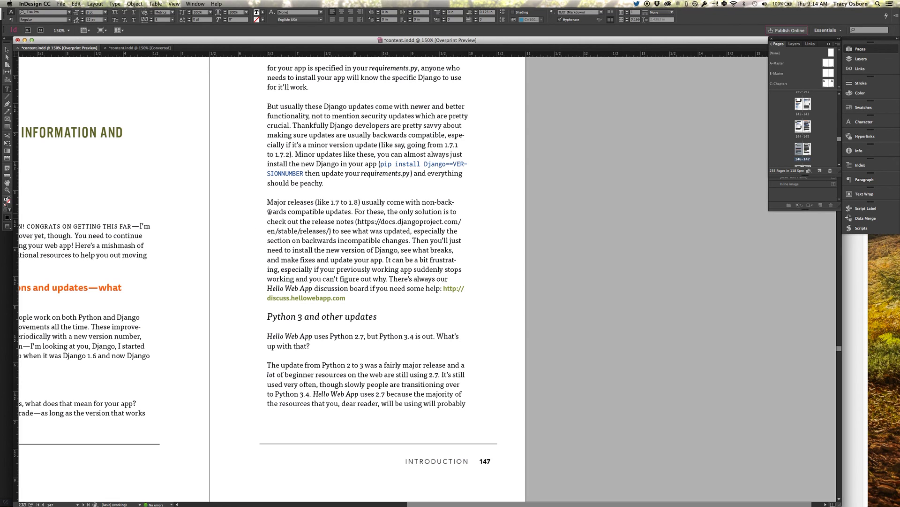
scroll(375, 234, left, 5)
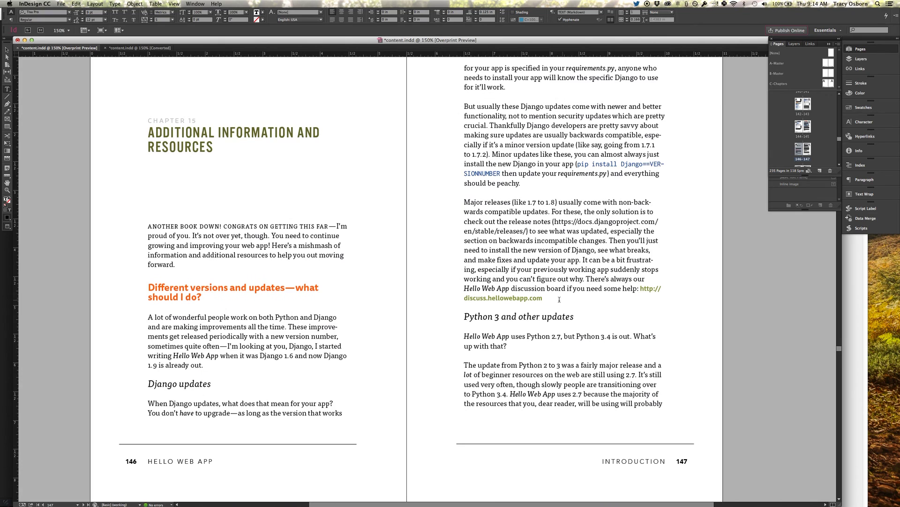
scroll(559, 300, down, 5)
scroll(675, 137, down, 6)
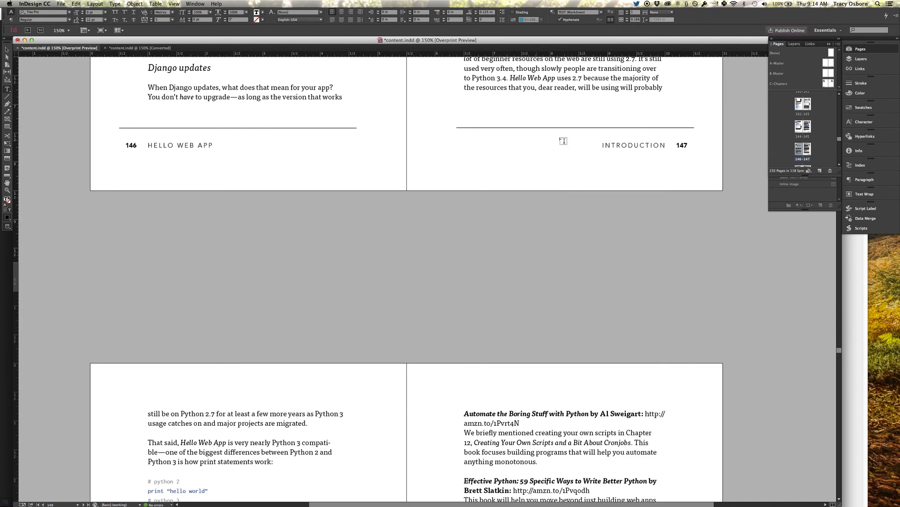